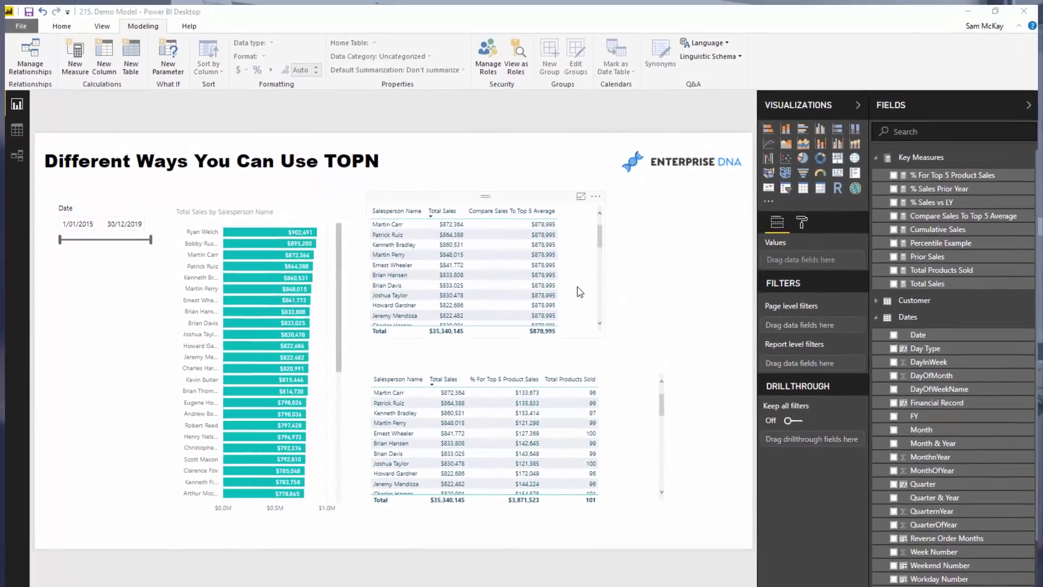
# - Narrow the report's date slicer range to 28/04/2016 through 21/01/2018
pyautogui.click(576, 273)
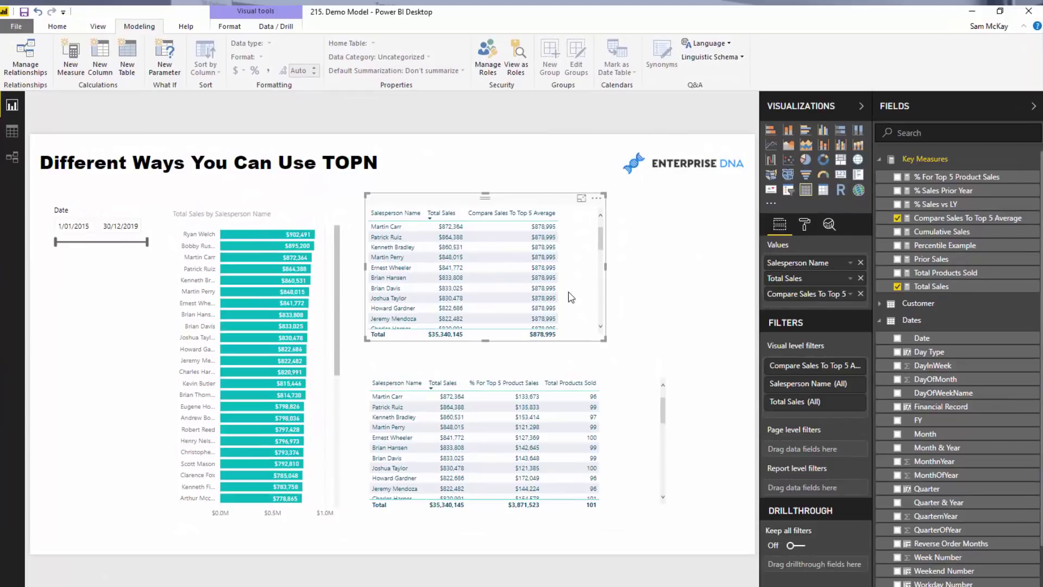
pyautogui.moveTo(147, 242); pyautogui.dragTo(130, 246)
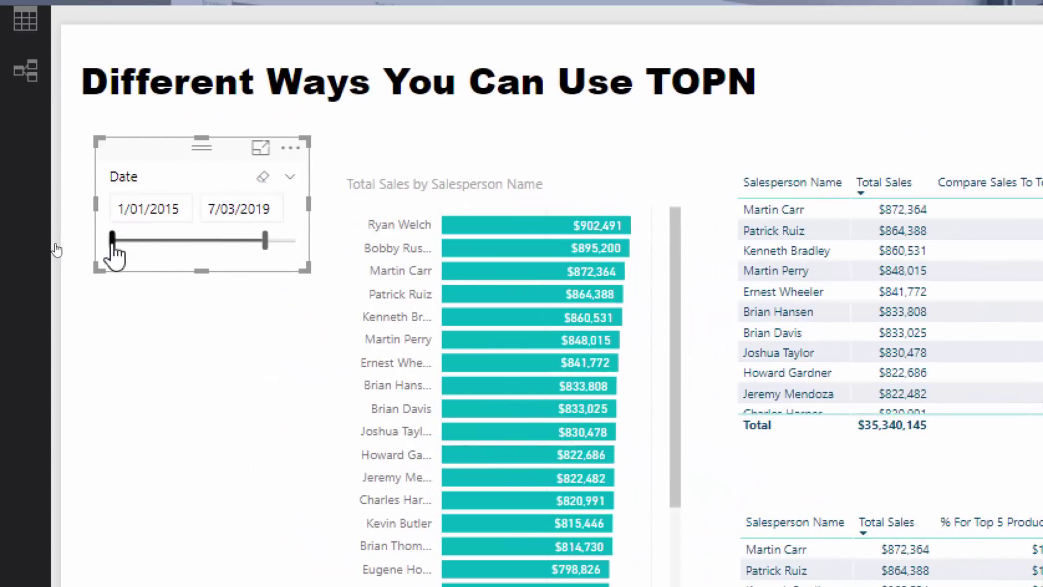
pyautogui.moveTo(112, 244); pyautogui.dragTo(184, 249)
pyautogui.moveTo(278, 252); pyautogui.dragTo(242, 251)
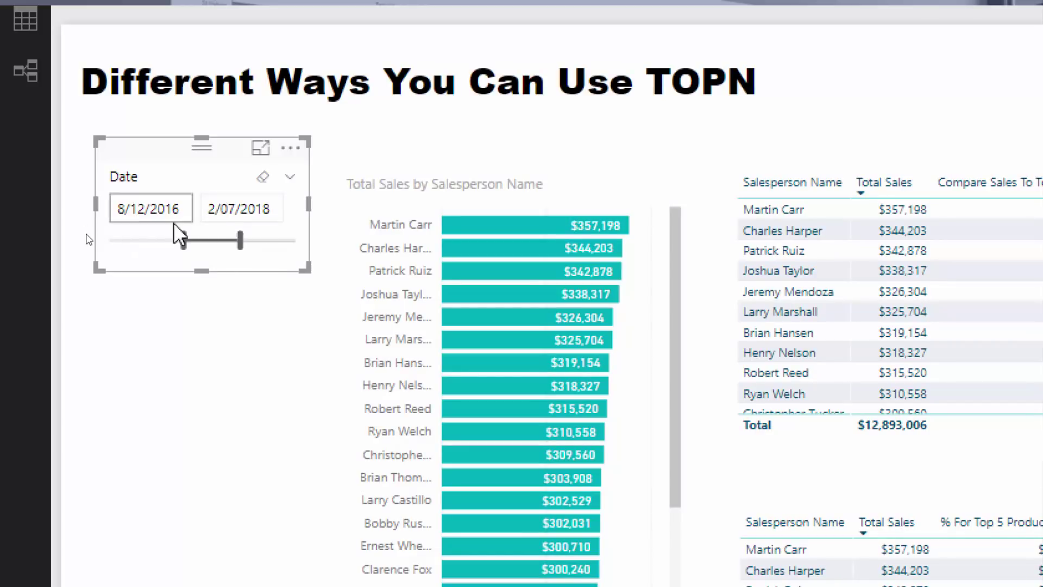
pyautogui.moveTo(241, 247); pyautogui.dragTo(160, 253)
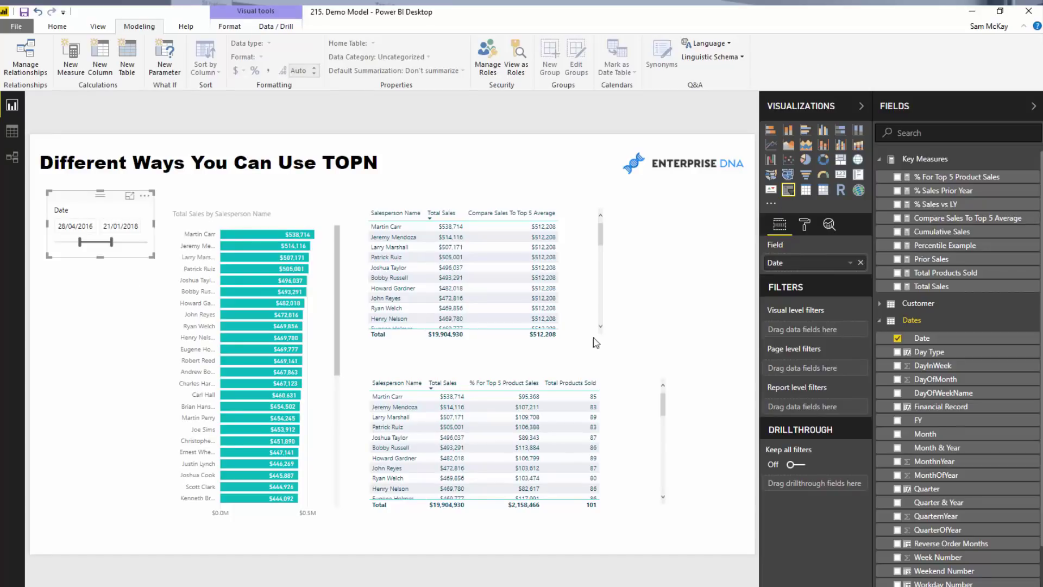
# - Open the formula of the Compare Sales To Top 5 Average measure and examine its AVERAGEX, TOPN, ALL and [Total Sales] parts
pyautogui.click(574, 307)
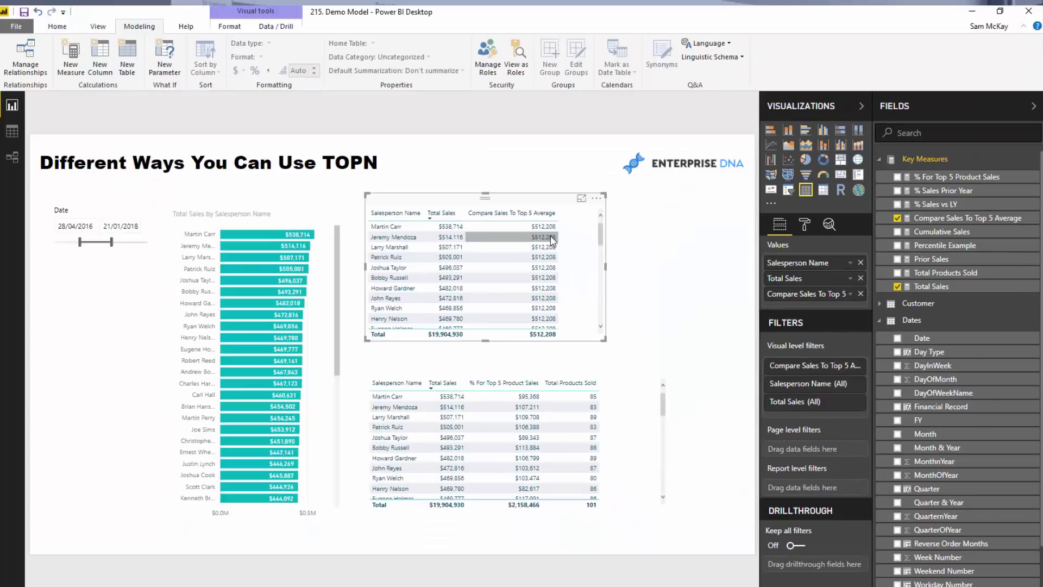
pyautogui.click(928, 220)
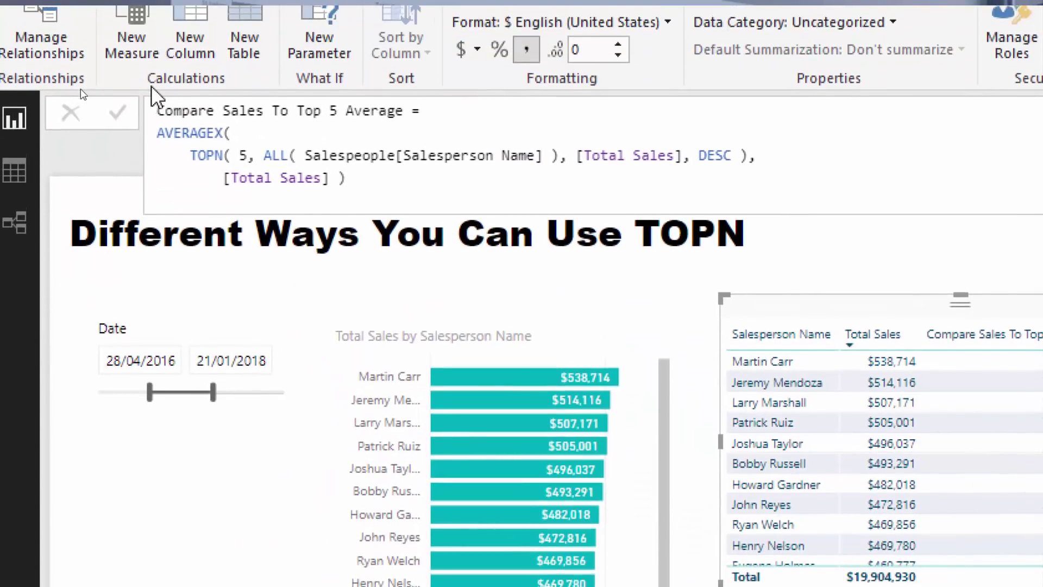
pyautogui.click(194, 157)
pyautogui.moveTo(191, 158); pyautogui.dragTo(748, 158)
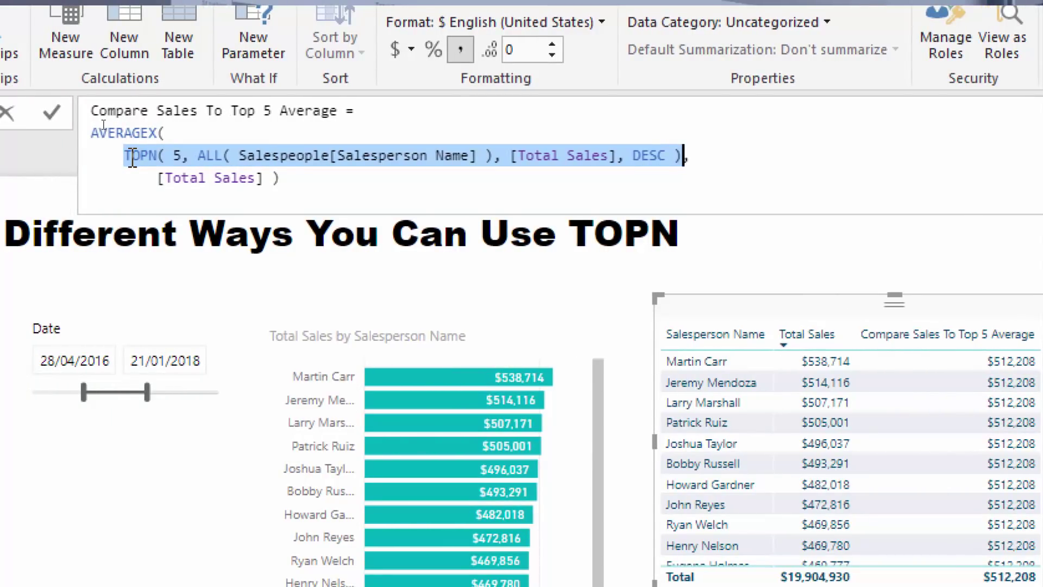
pyautogui.click(132, 157)
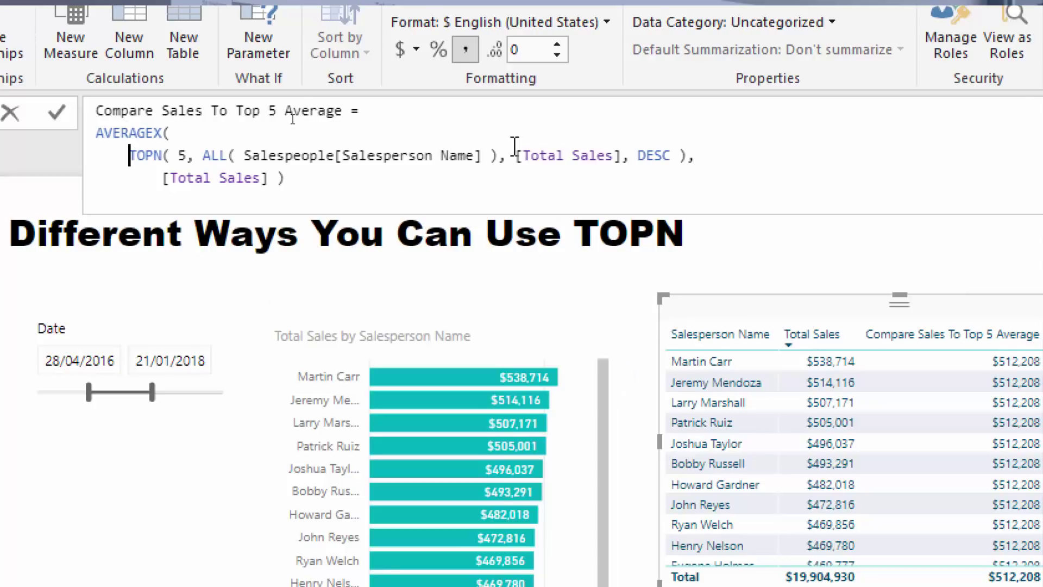
pyautogui.moveTo(515, 155); pyautogui.dragTo(624, 155)
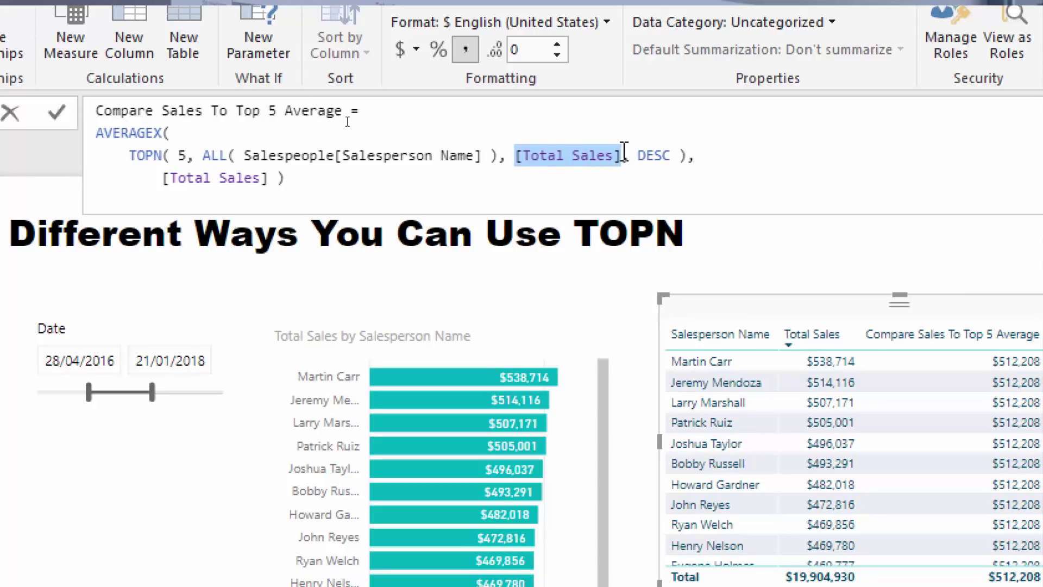
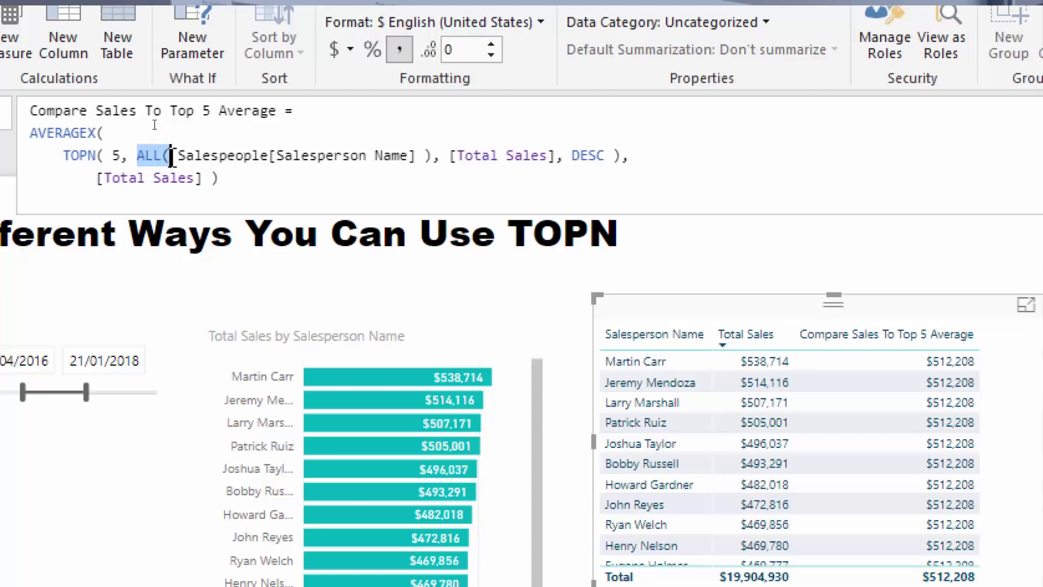
pyautogui.moveTo(877, 382)
pyautogui.moveTo(116, 156); pyautogui.dragTo(196, 156)
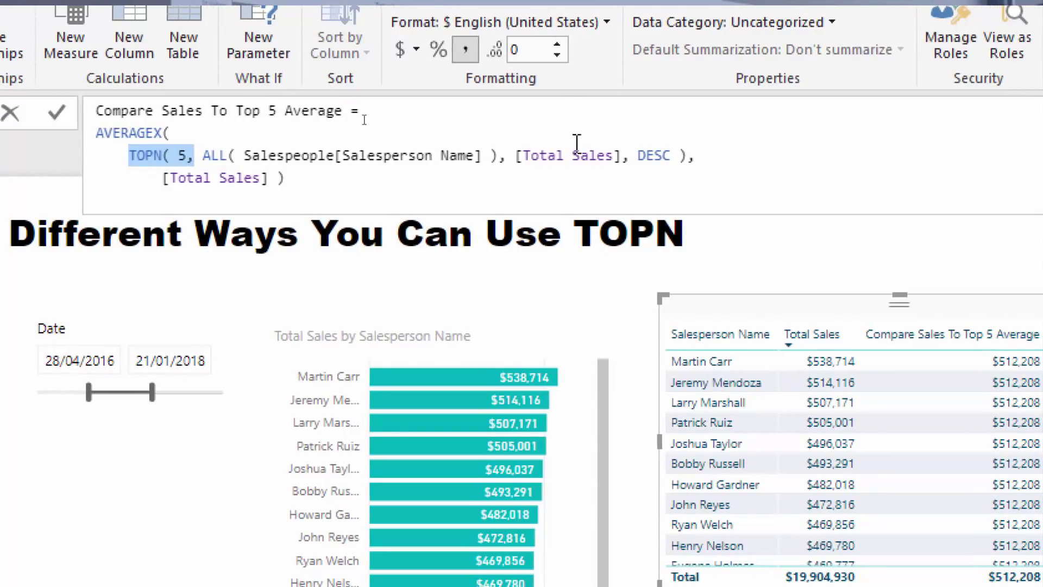
pyautogui.click(643, 159)
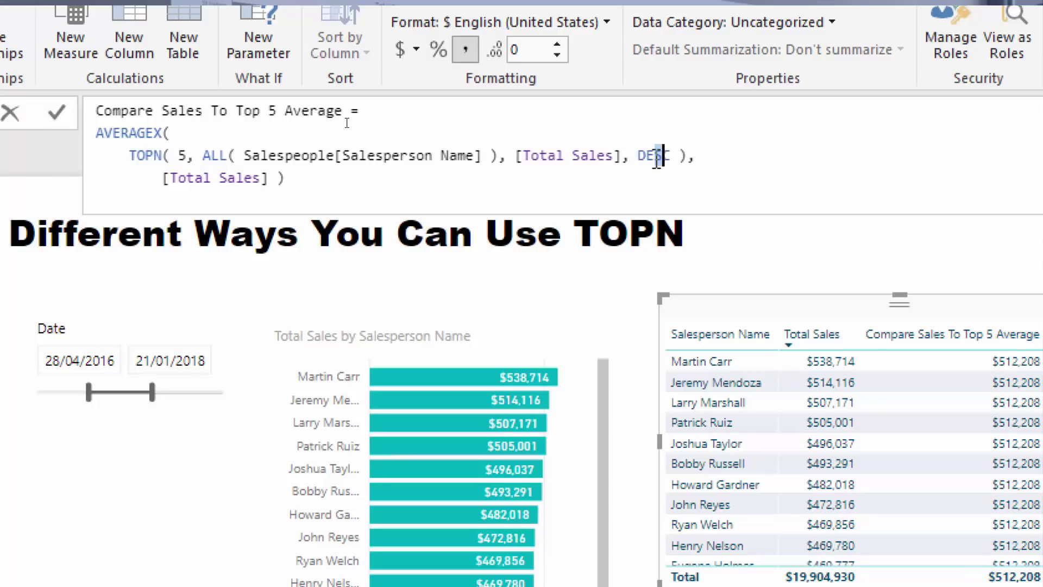
pyautogui.moveTo(622, 156); pyautogui.dragTo(526, 156)
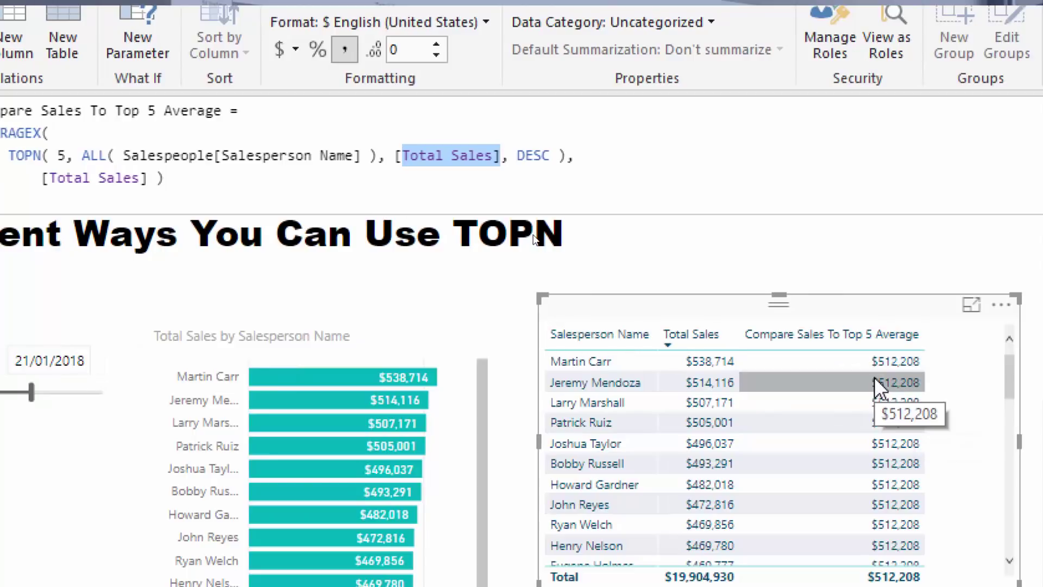
pyautogui.click(83, 156)
pyautogui.moveTo(155, 155); pyautogui.dragTo(445, 157)
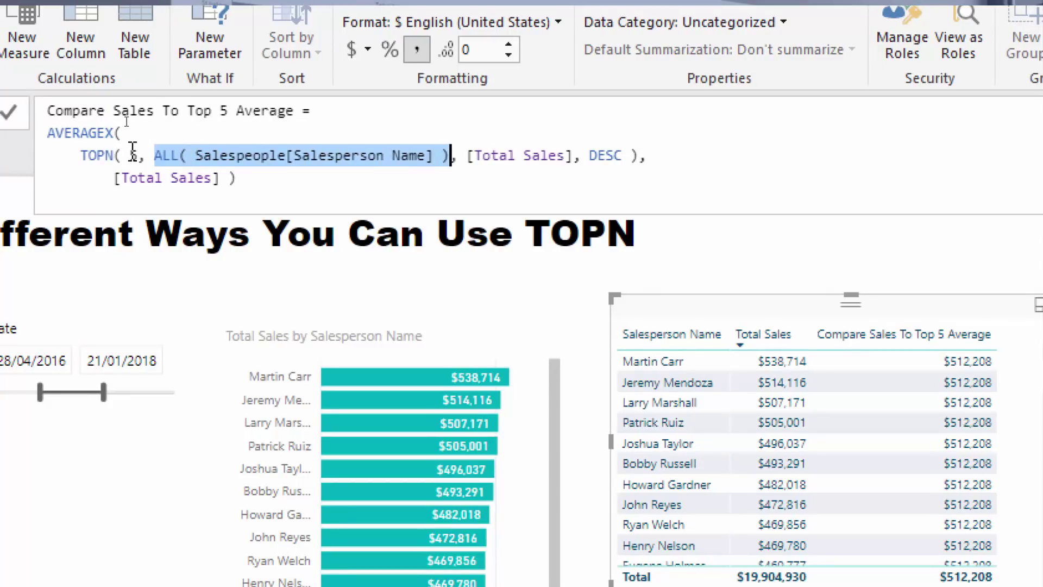
pyautogui.moveTo(133, 155); pyautogui.dragTo(107, 132)
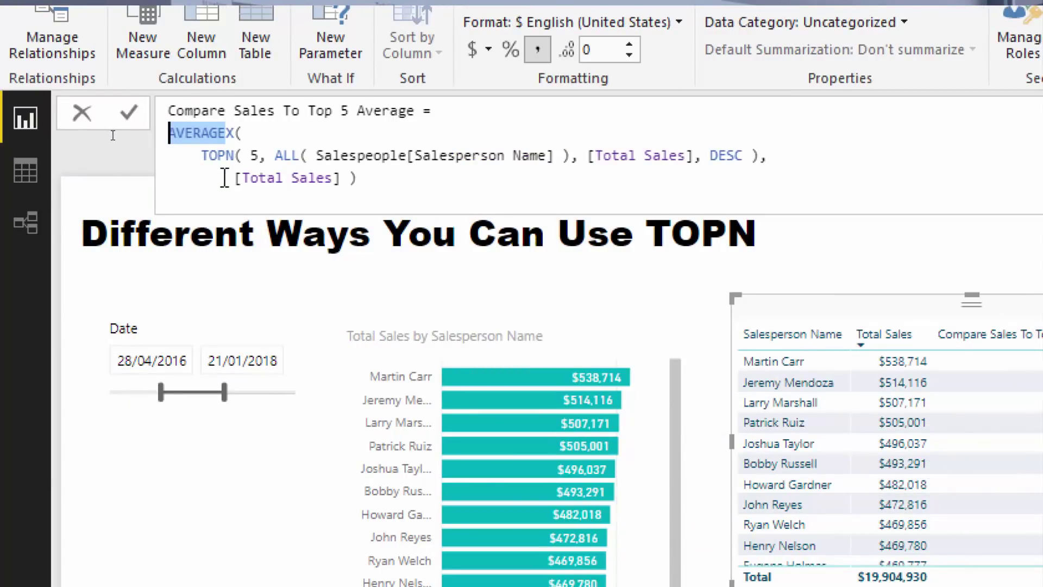
pyautogui.moveTo(235, 178); pyautogui.dragTo(346, 177)
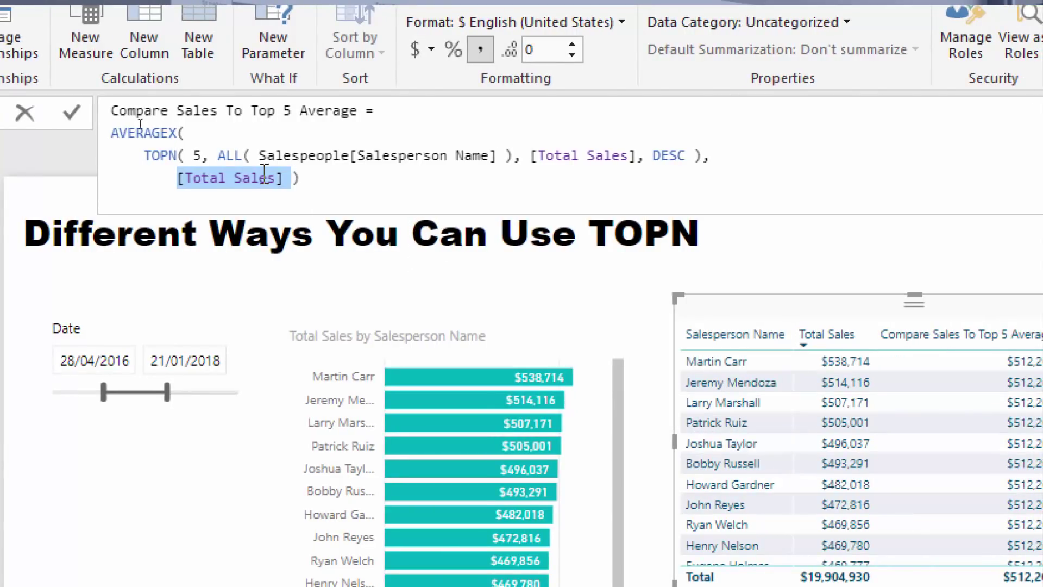
pyautogui.moveTo(162, 133); pyautogui.dragTo(117, 130)
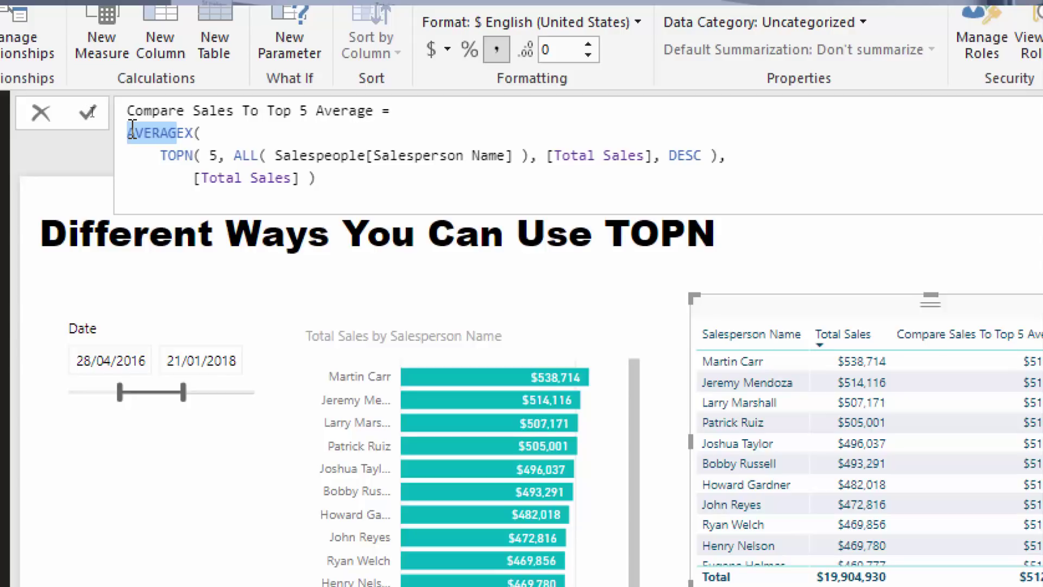
# - Set the TOPN count in the Compare Sales To Top 5 Average measure to 10
pyautogui.click(219, 157)
pyautogui.press('BackSpace')
pyautogui.write('10')
pyautogui.press('Return')
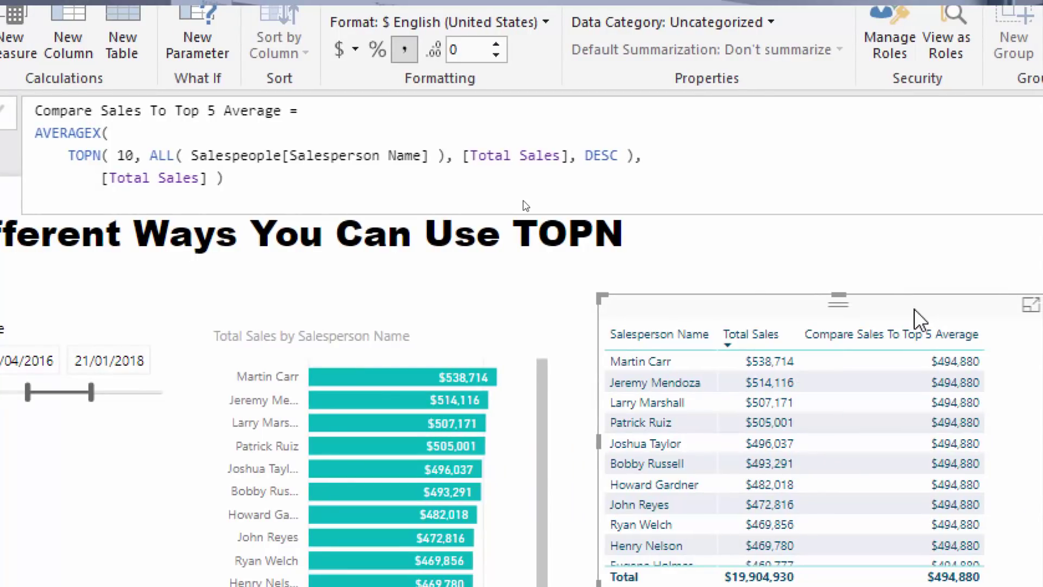
# - Try a TOPN count of 2 in the Compare Sales To Top 5 Average measure and set it back to 5
pyautogui.click(155, 155)
pyautogui.press('BackSpace')
pyautogui.press('BackSpace')
pyautogui.write('2')
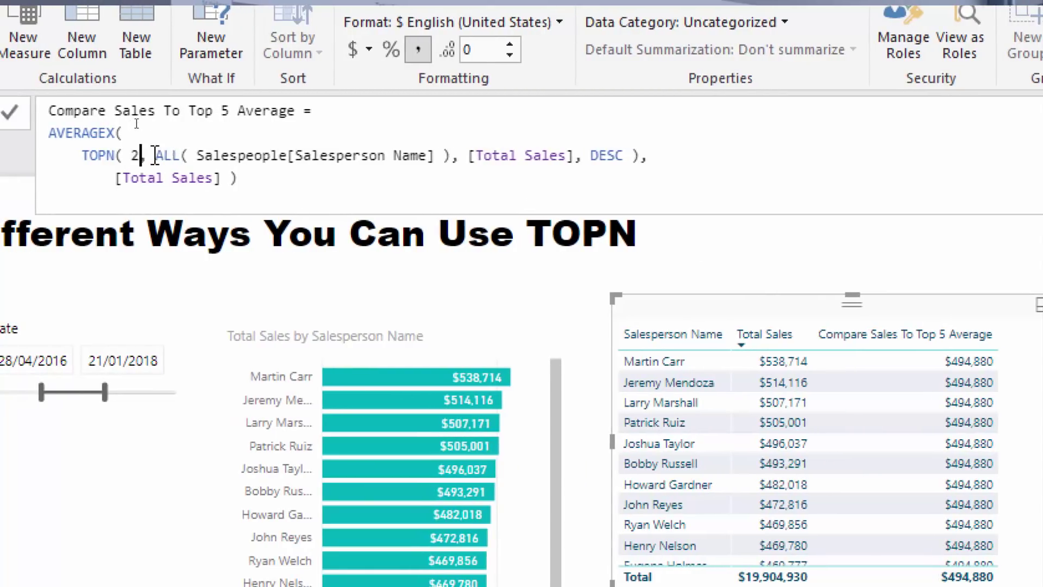
pyautogui.press('Return')
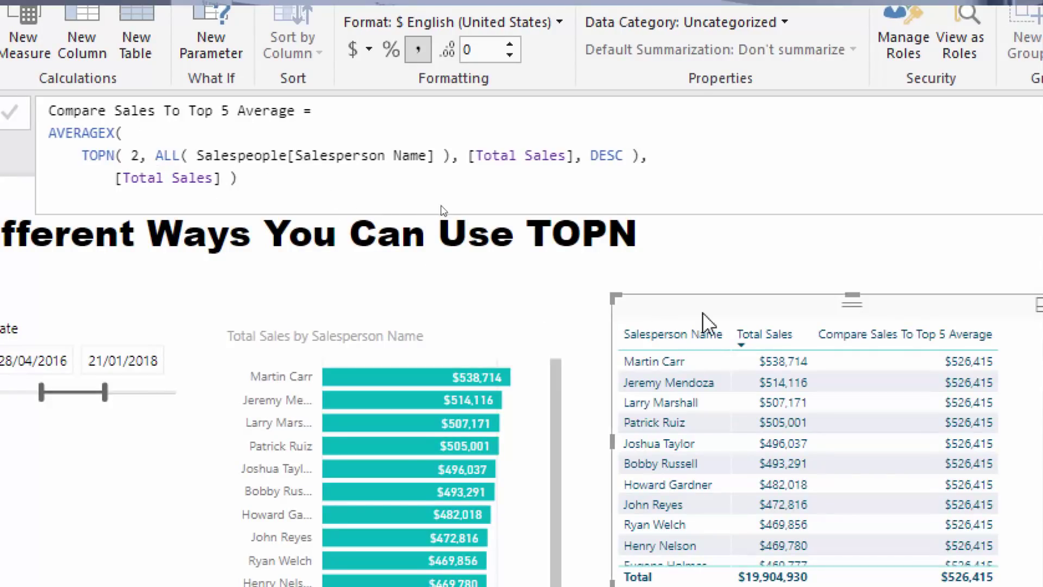
pyautogui.moveTo(889, 360)
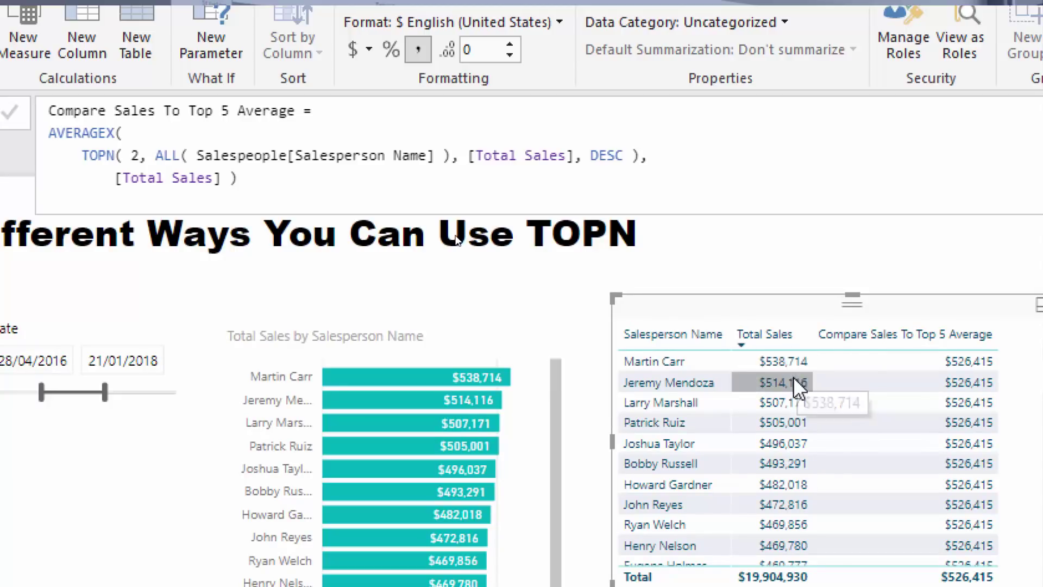
pyautogui.doubleClick(199, 155)
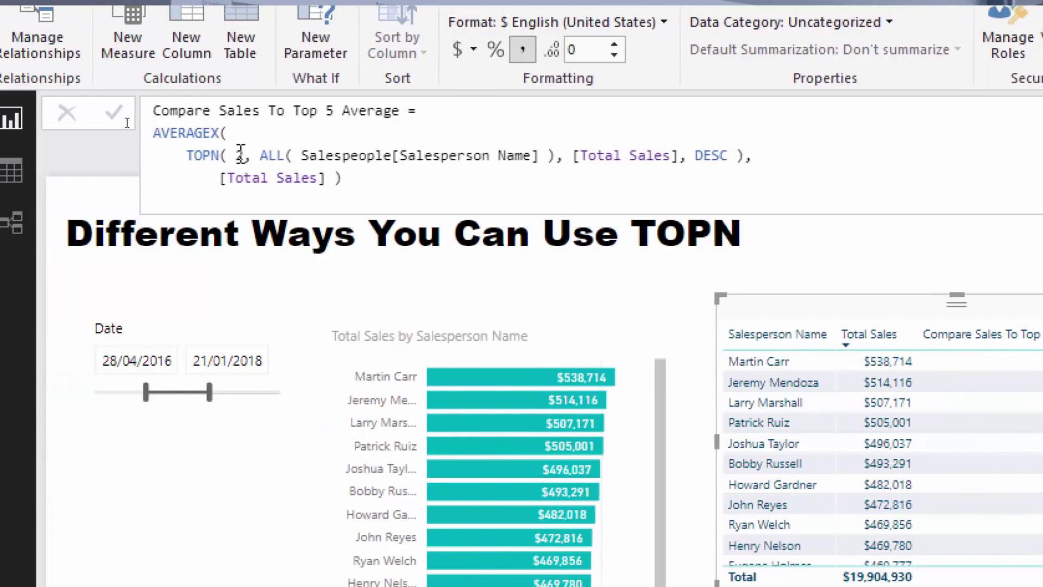
pyautogui.press('Return')
# - Store the measure's AVERAGEX expression in a variable by adding VAR Top5Average = on its own line above it
pyautogui.click(512, 104)
pyautogui.click(154, 133)
pyautogui.write('VAr')
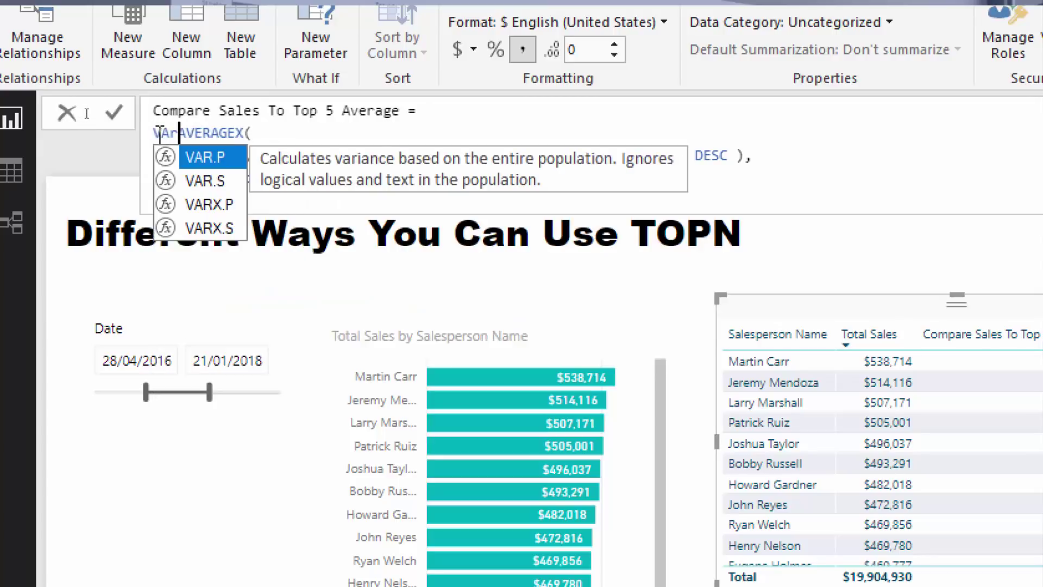
pyautogui.write(' Top')
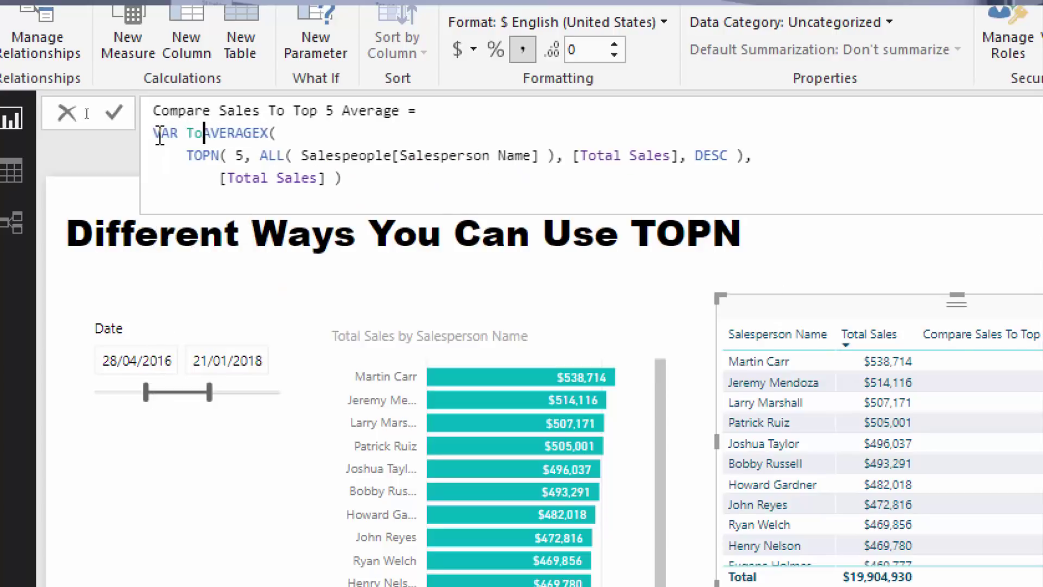
pyautogui.write('5Average')
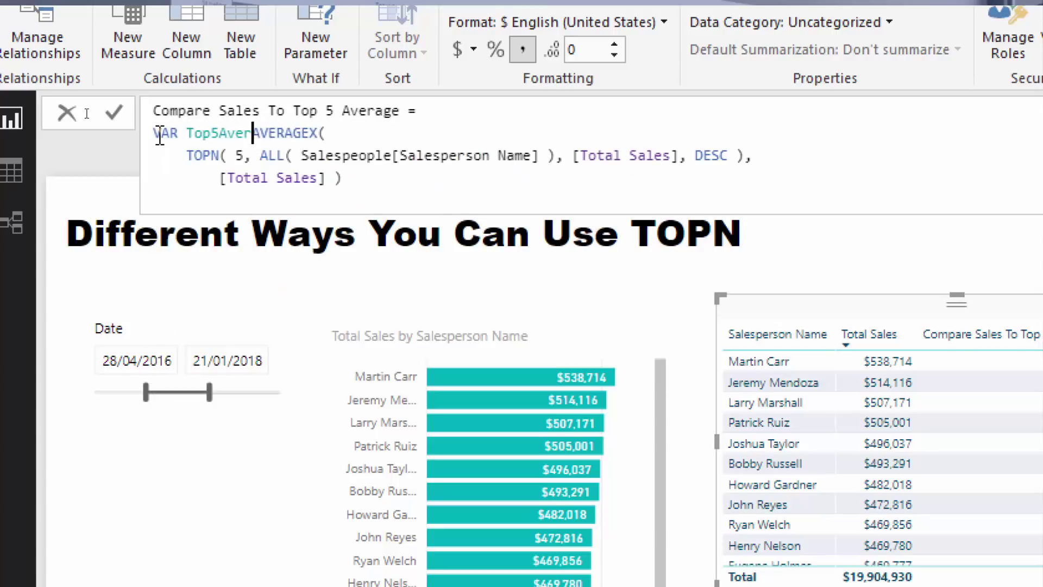
pyautogui.write(' =')
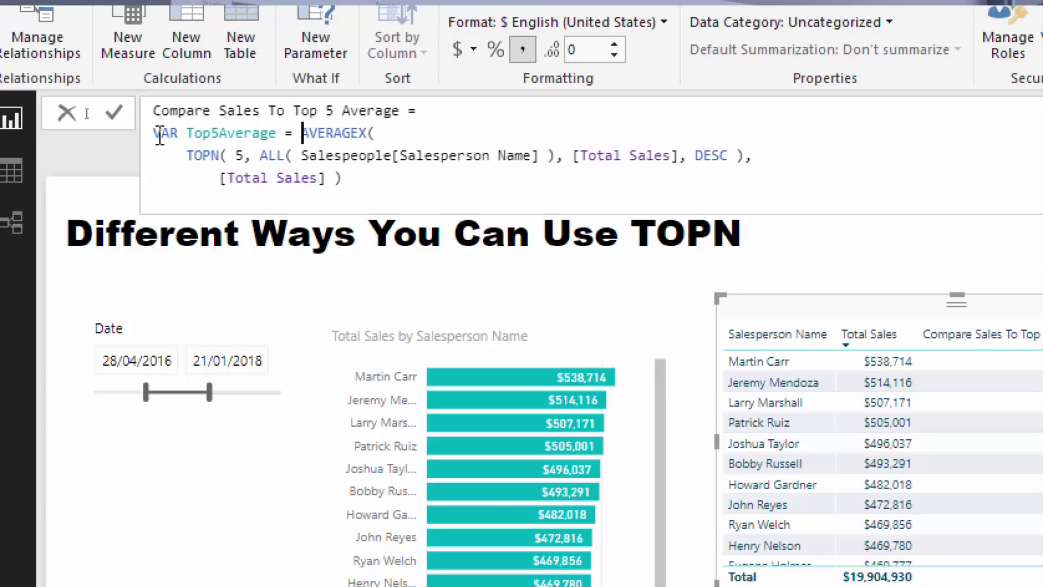
pyautogui.hotkey('shift', 'Return')
pyautogui.click(455, 205)
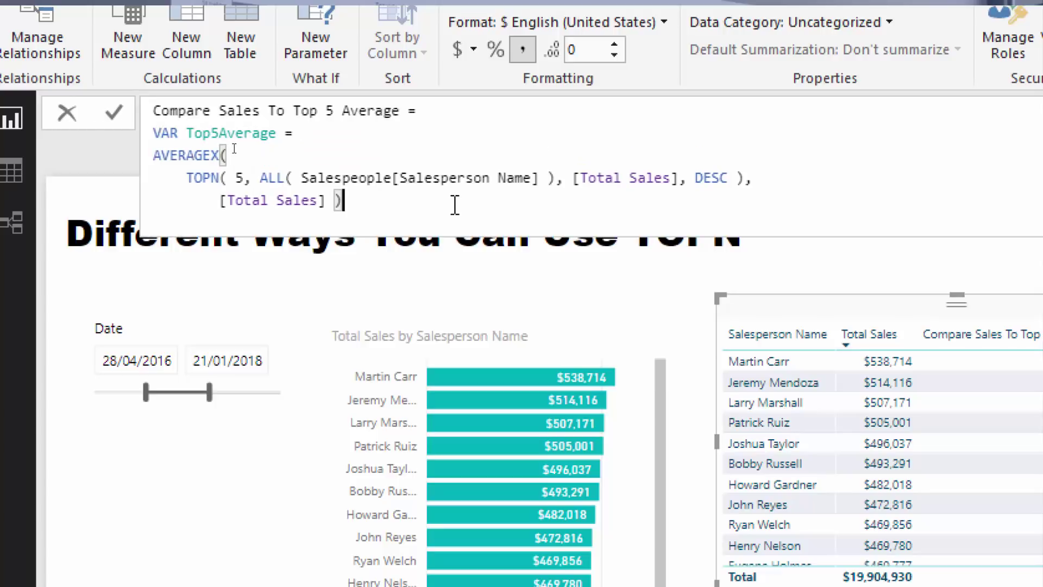
pyautogui.hotkey('shift', 'Return')
pyautogui.write('RETURN')
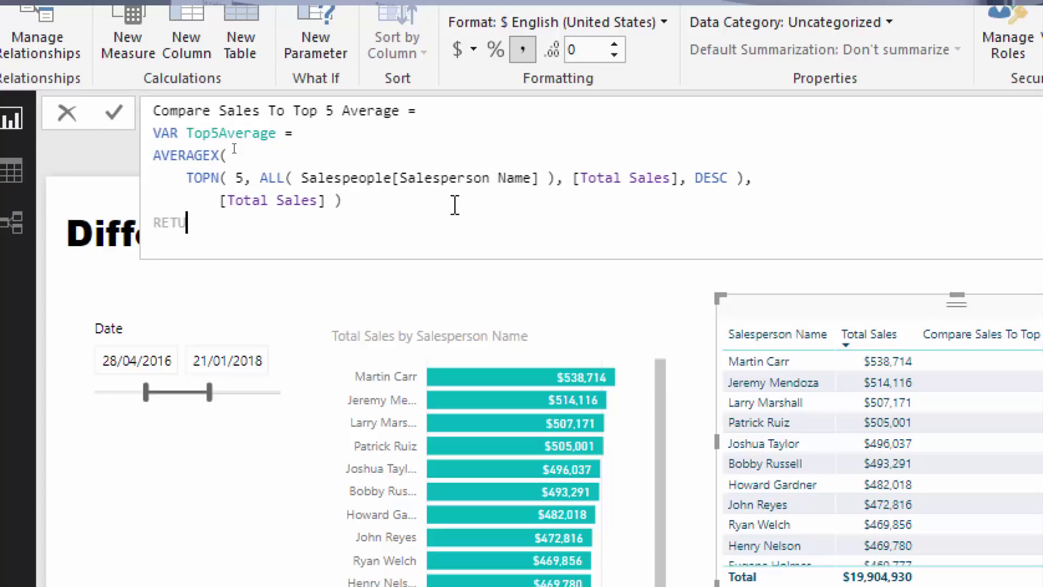
pyautogui.press('BackSpace')
pyautogui.press('BackSpace')
pyautogui.press('BackSpace')
pyautogui.press('BackSpace')
pyautogui.press('BackSpace')
pyautogui.press('BackSpace')
pyautogui.press('Return')
pyautogui.click(400, 222)
pyautogui.press('Return')
# - Add a RETURN line below the Top5Average variable and start a DIVIDE function under it
pyautogui.click(398, 225)
pyautogui.hotkey('shift', 'Return')
pyautogui.write('RETURN')
pyautogui.hotkey('shift', 'Return')
pyautogui.write('DIVD')
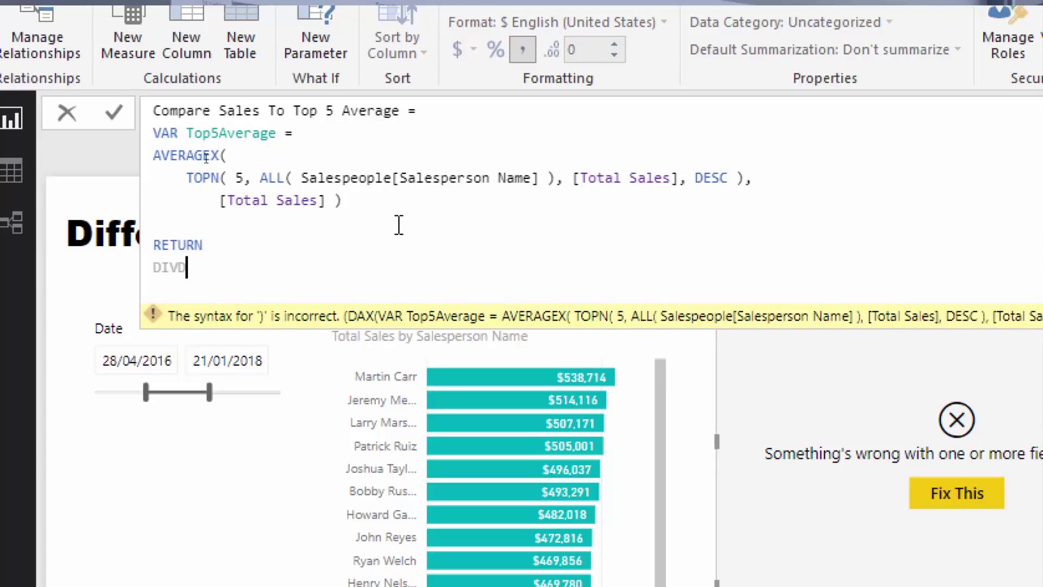
pyautogui.press('BackSpace')
pyautogui.press('BackSpace')
pyautogui.press('BackSpace')
pyautogui.press('BackSpace')
pyautogui.press('BackSpace')
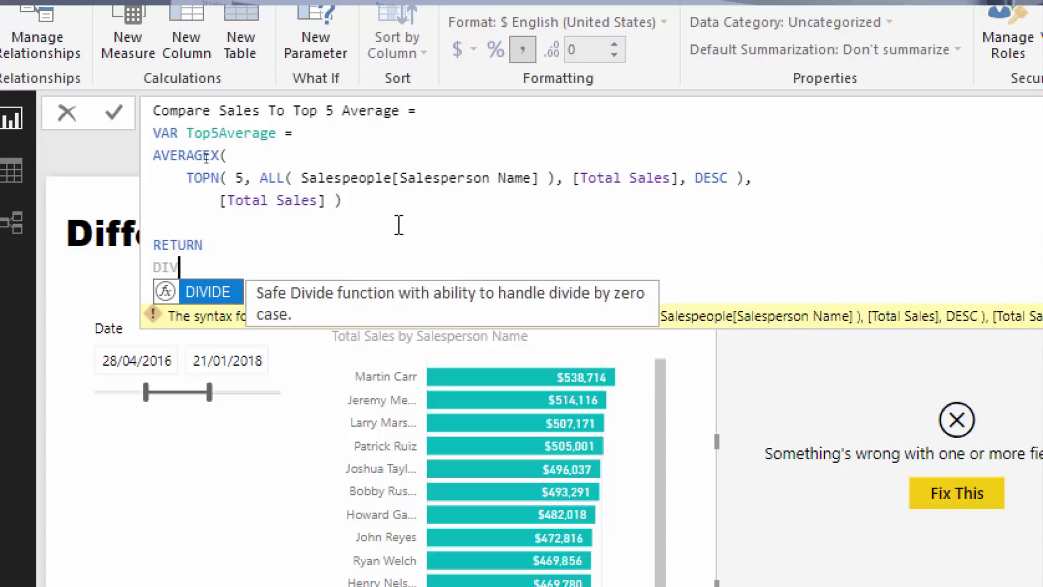
pyautogui.press('Tab')
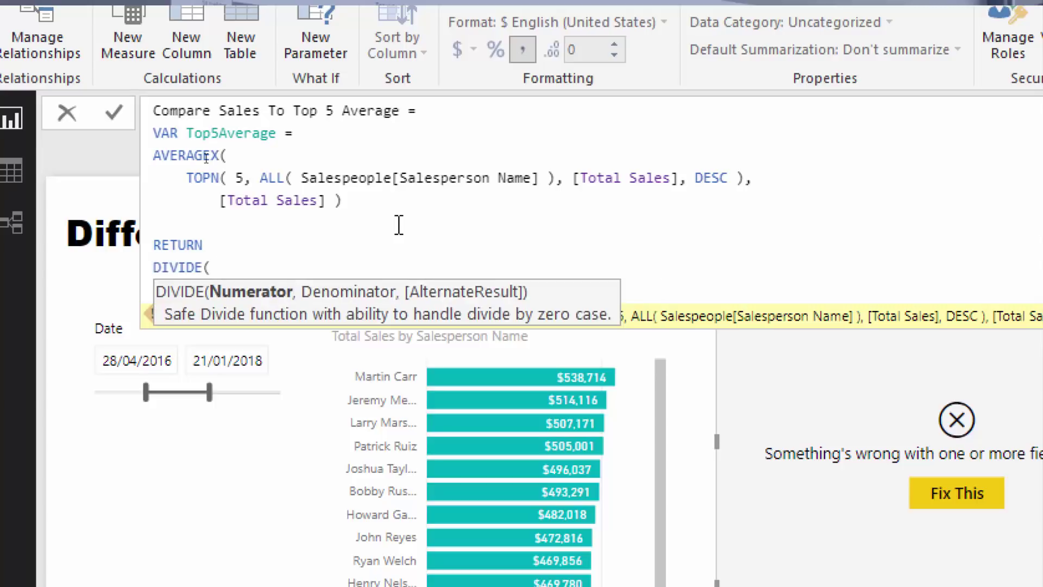
# - Complete the DIVIDE function with [Total Sales] as numerator, Top5Average as denominator and 0 as alternate result, and commit the measure
pyautogui.write('Tota')
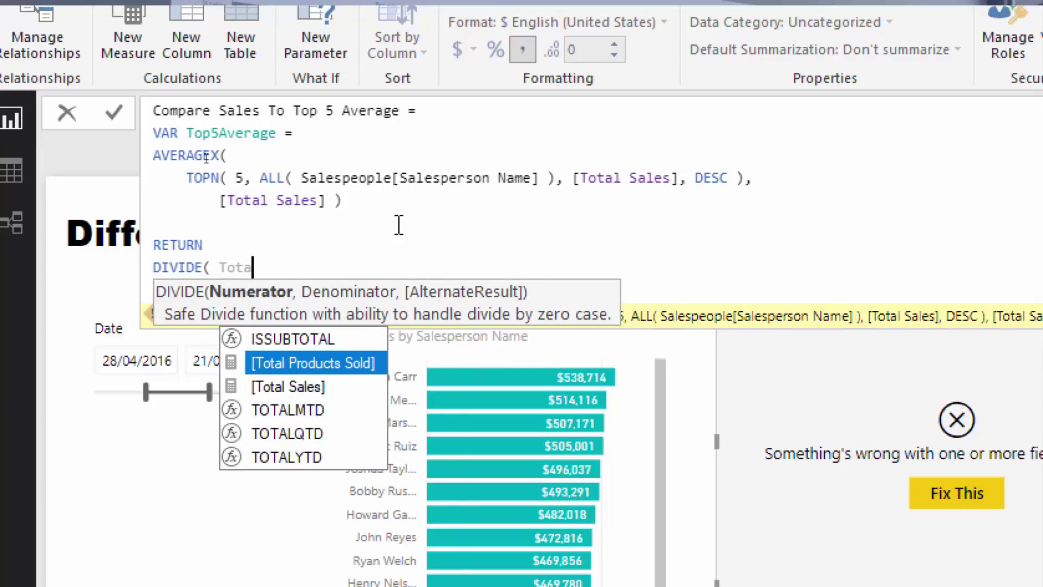
pyautogui.press('Down')
pyautogui.press('Tab')
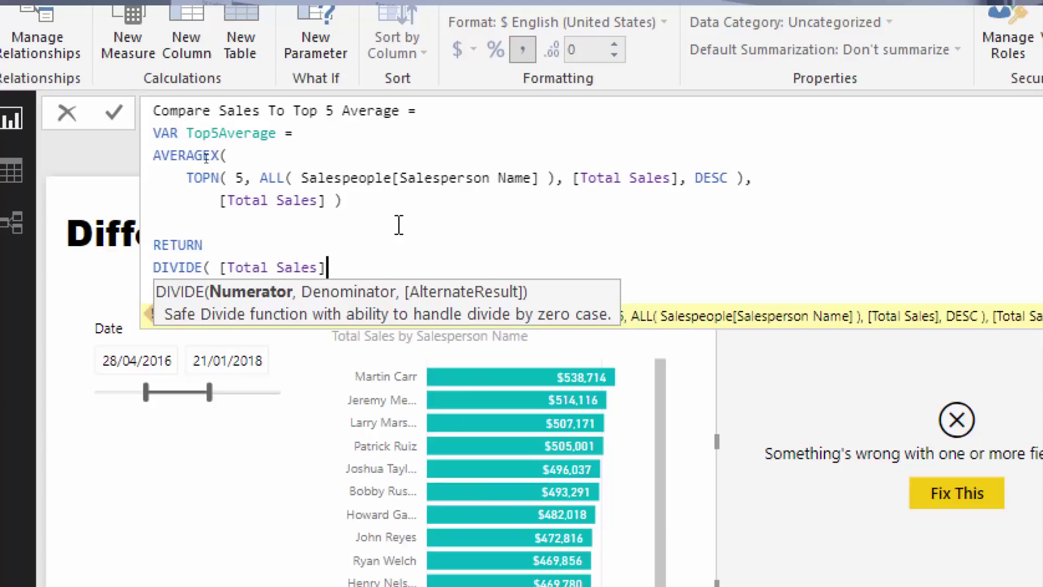
pyautogui.write(', Top')
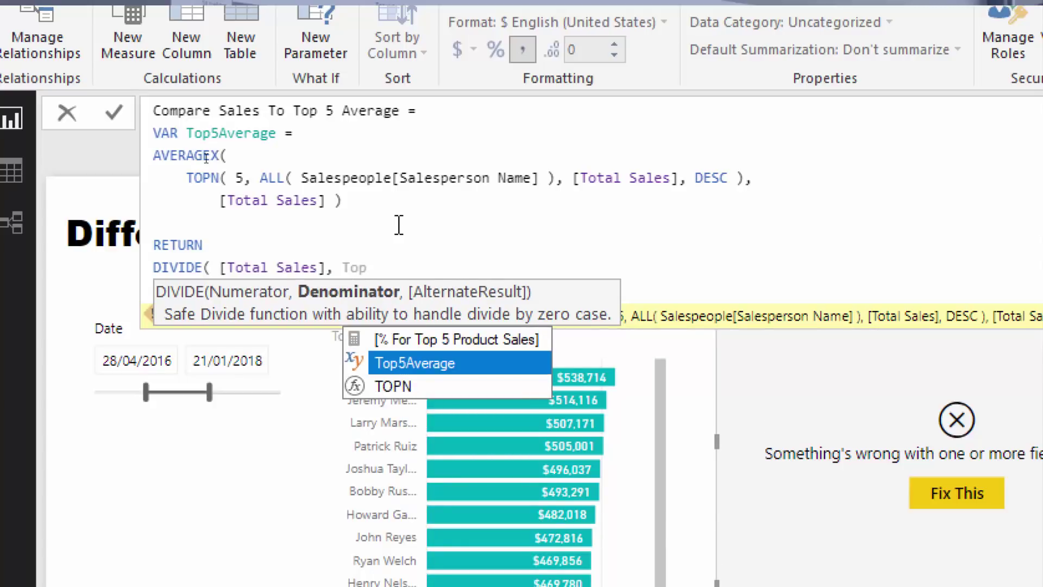
pyautogui.press('Tab')
pyautogui.write(',0')
pyautogui.press('BackSpace')
pyautogui.write('0 )')
pyautogui.press('Return')
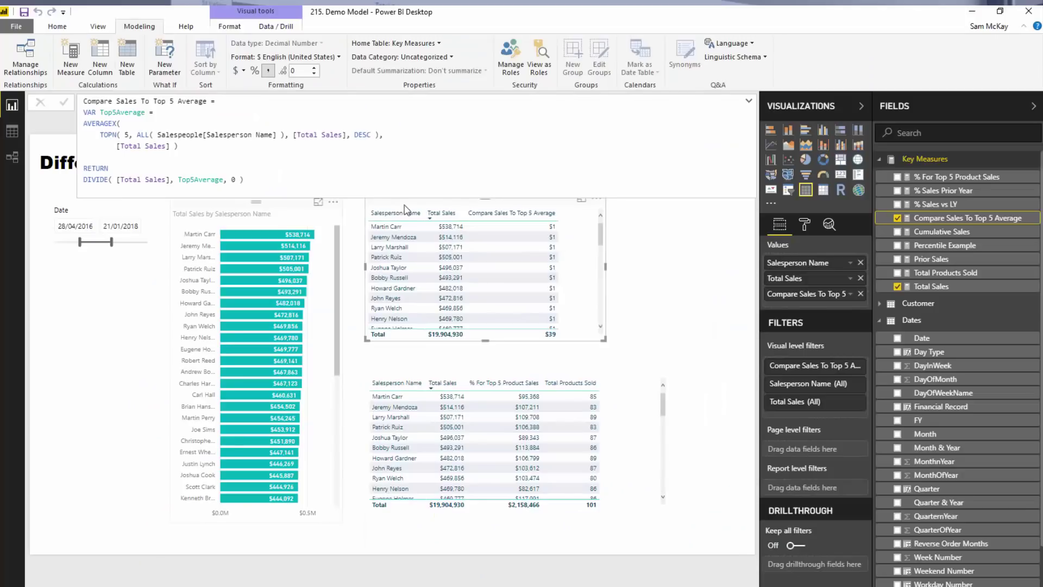
# - Format the Compare Sales To Top 5 Average measure as a percentage with 0 decimal places and return to the report page
pyautogui.click(941, 231)
pyautogui.click(958, 217)
pyautogui.click(254, 70)
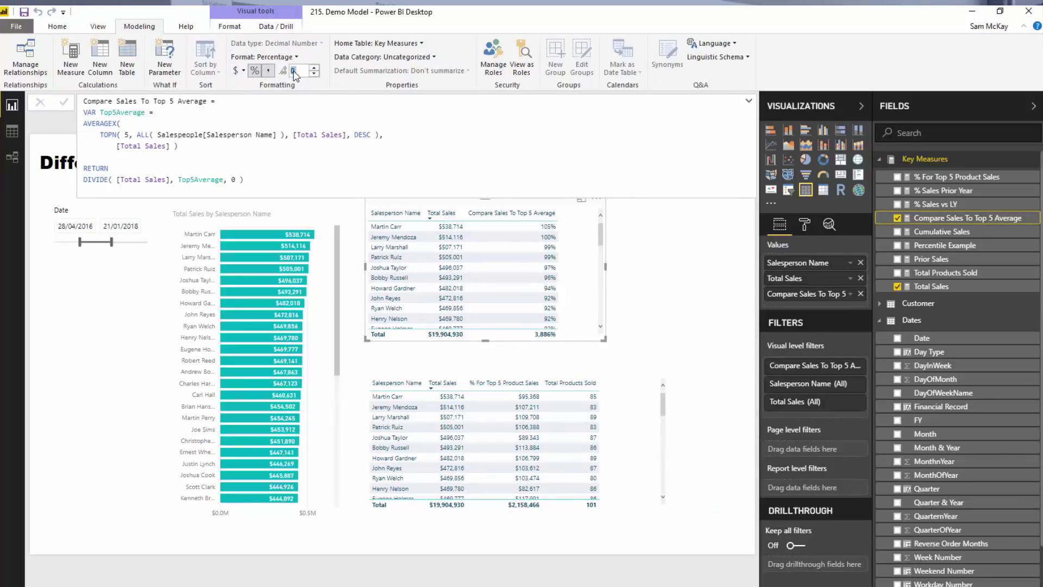
pyautogui.click(640, 257)
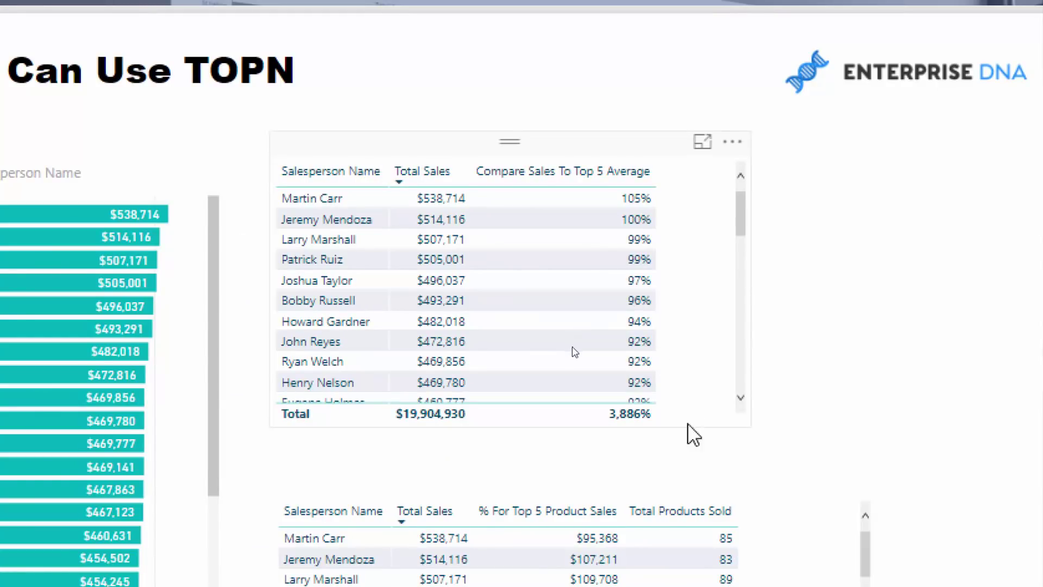
pyautogui.moveTo(619, 423)
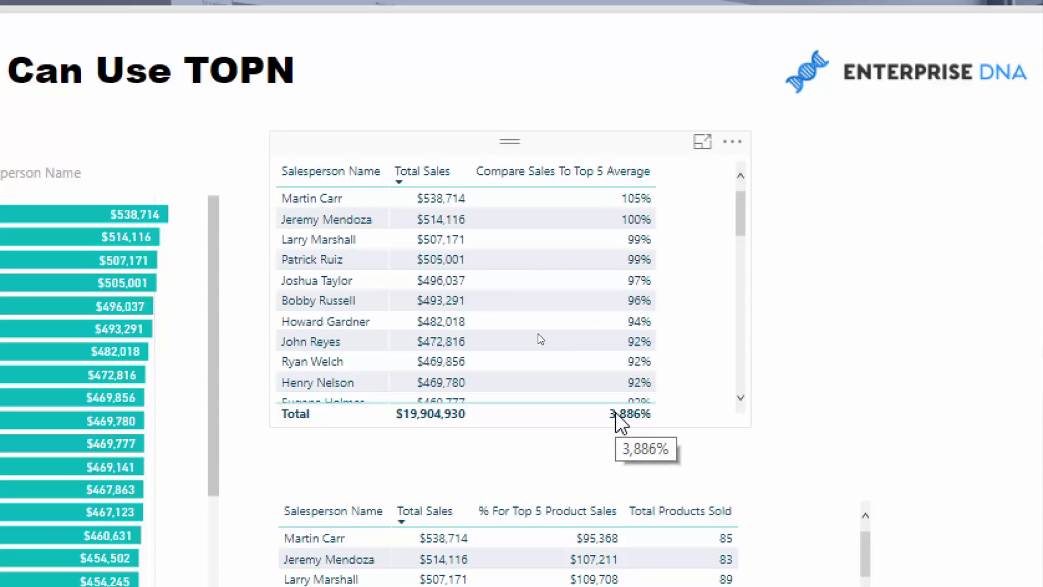
# - Duplicate the Compare Sales To Top 5 Average table, remove Total Sales from the copy and convert it to a stacked bar chart
pyautogui.click(712, 357)
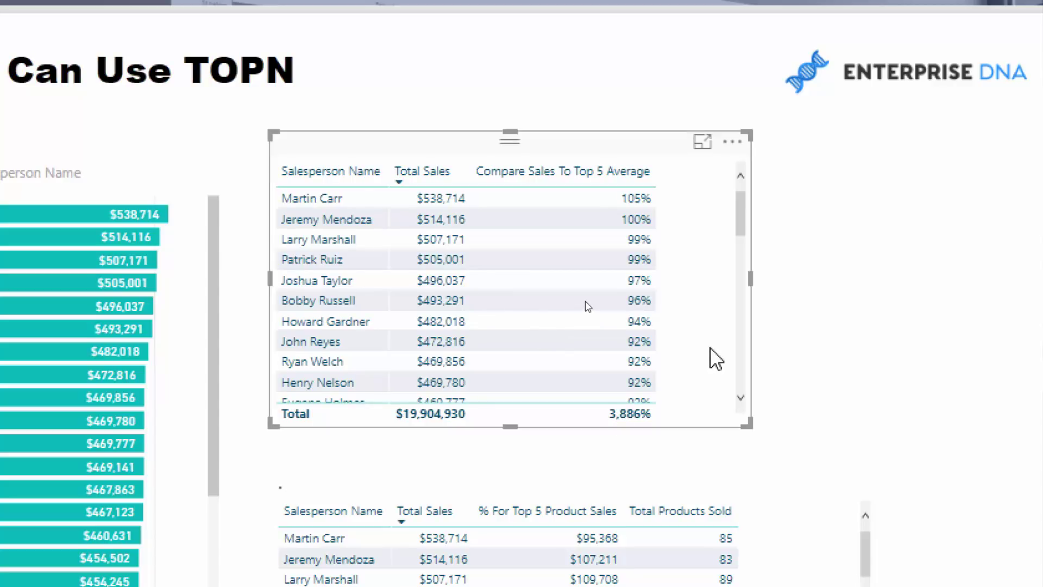
pyautogui.moveTo(654, 312); pyautogui.dragTo(854, 300)
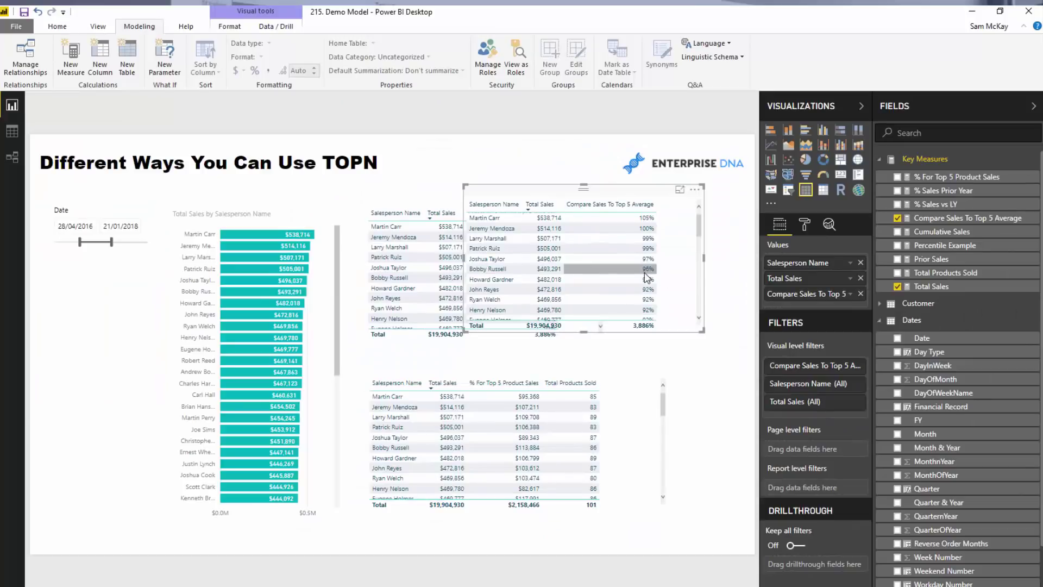
pyautogui.moveTo(646, 277); pyautogui.dragTo(664, 277)
pyautogui.click(861, 279)
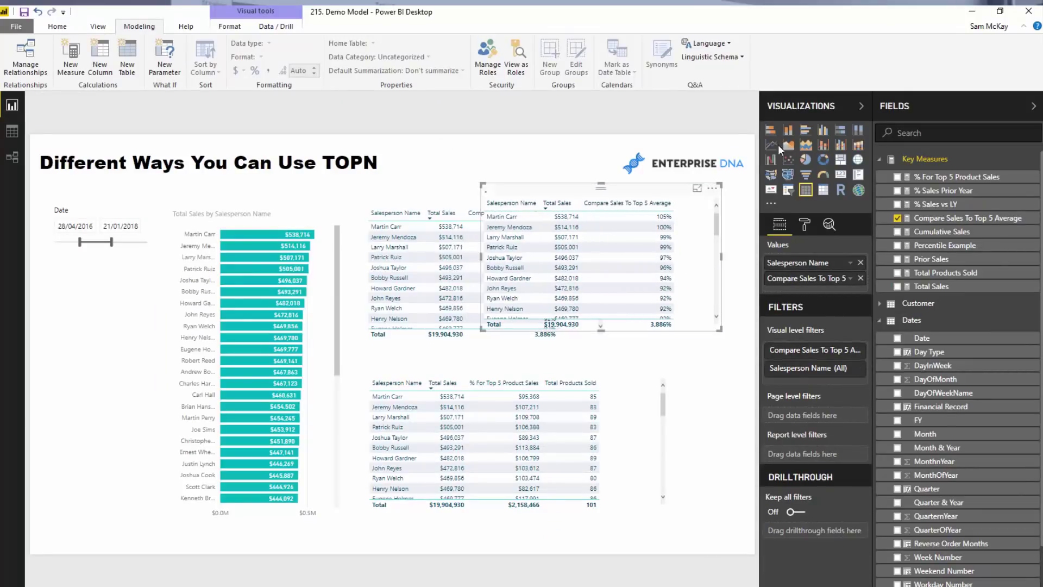
pyautogui.click(770, 129)
# - Shrink the new bar chart to fit beside the upper table and shift both tables slightly to align the layout
pyautogui.moveTo(482, 185); pyautogui.dragTo(597, 194)
pyautogui.moveTo(725, 329)
pyautogui.mouseDown()
pyautogui.moveTo(755, 343)
pyautogui.moveTo(714, 328)
pyautogui.mouseUp()
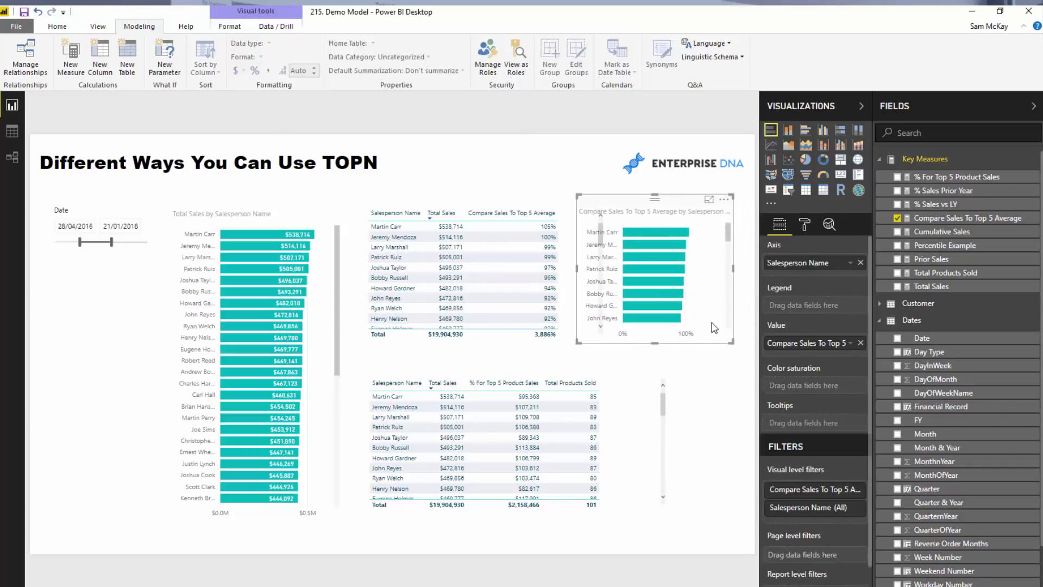
pyautogui.click(573, 261)
pyautogui.moveTo(577, 274); pyautogui.dragTo(555, 270)
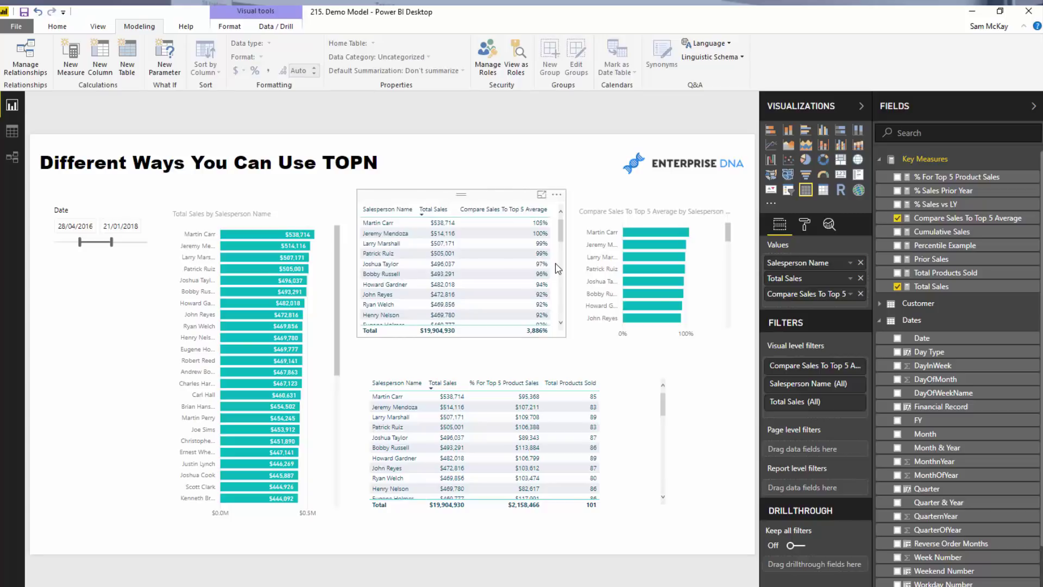
pyautogui.click(592, 370)
pyautogui.moveTo(368, 362); pyautogui.dragTo(361, 358)
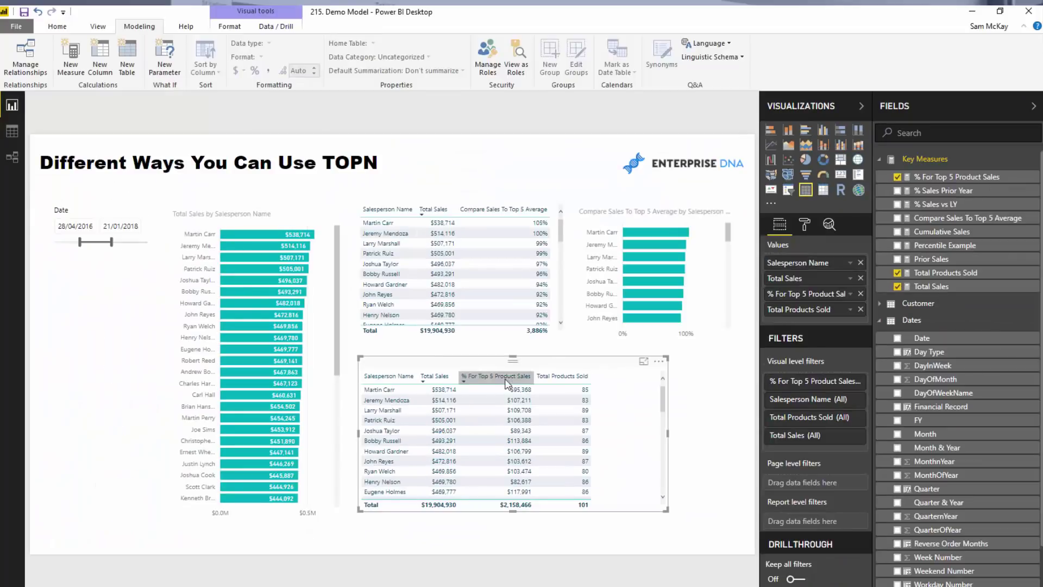
# - Examine the % For Top 5 Product Sales formula, going through each argument of the TOPN function inside CALCULATE
pyautogui.click(956, 177)
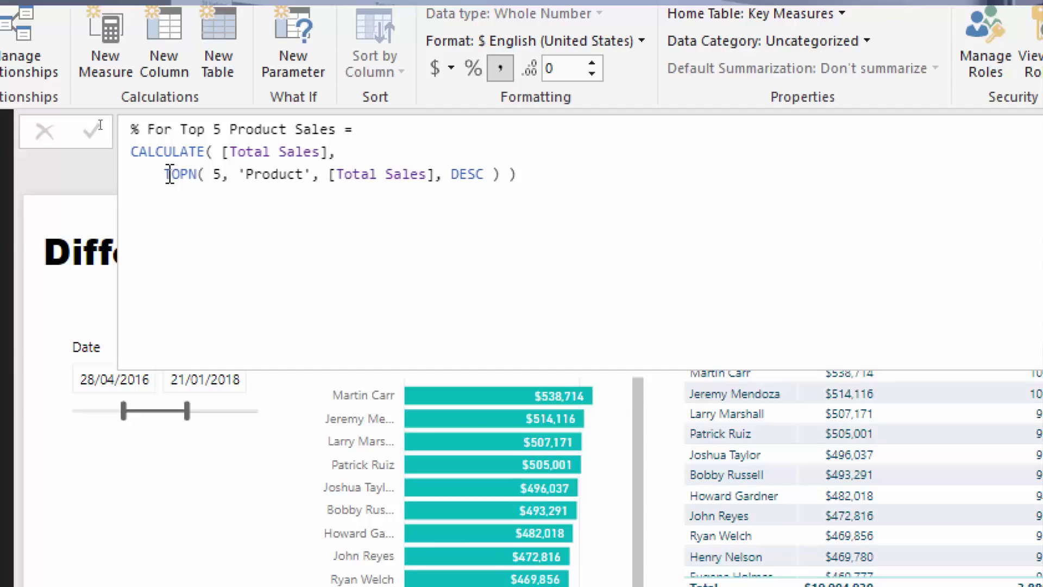
pyautogui.moveTo(163, 174); pyautogui.dragTo(209, 177)
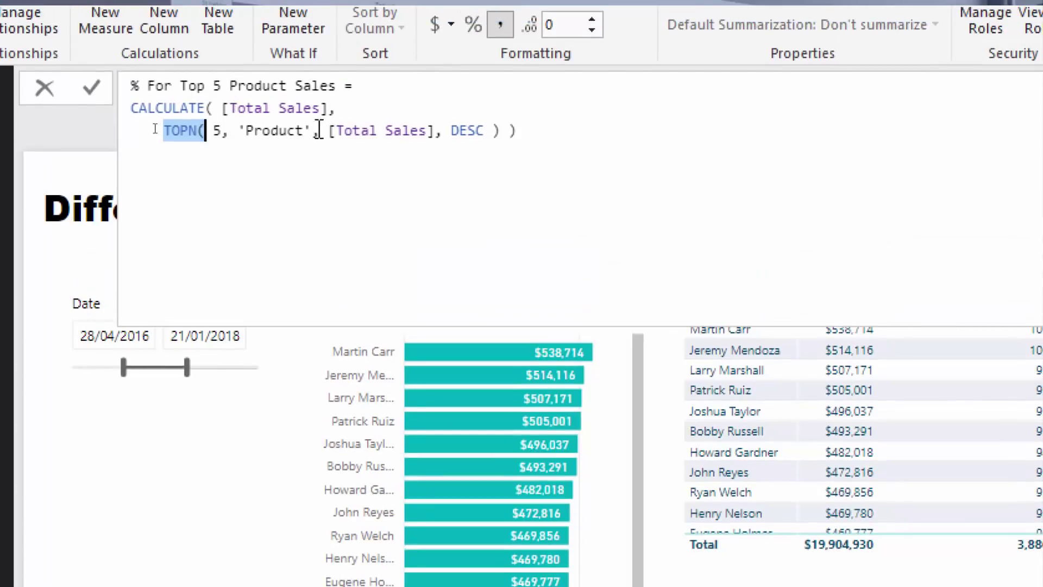
pyautogui.moveTo(239, 131); pyautogui.dragTo(313, 134)
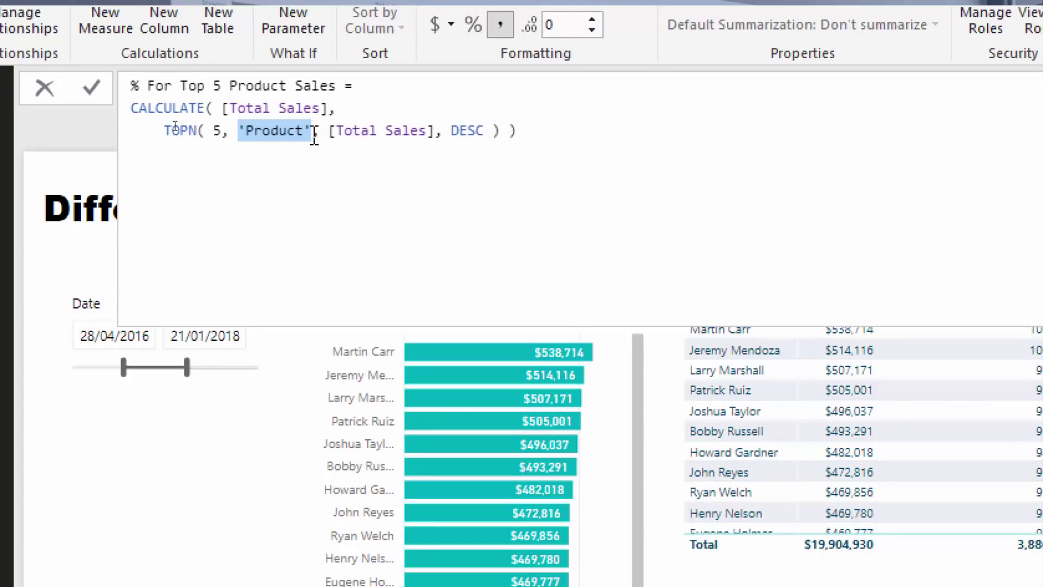
pyautogui.moveTo(327, 131); pyautogui.dragTo(435, 130)
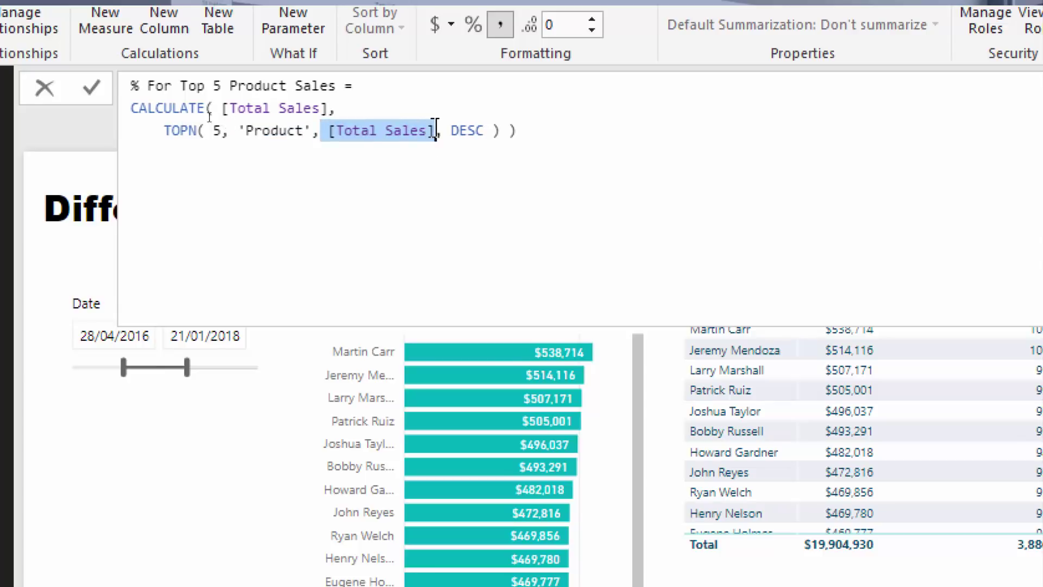
pyautogui.doubleClick(213, 131)
pyautogui.moveTo(213, 131); pyautogui.dragTo(225, 131)
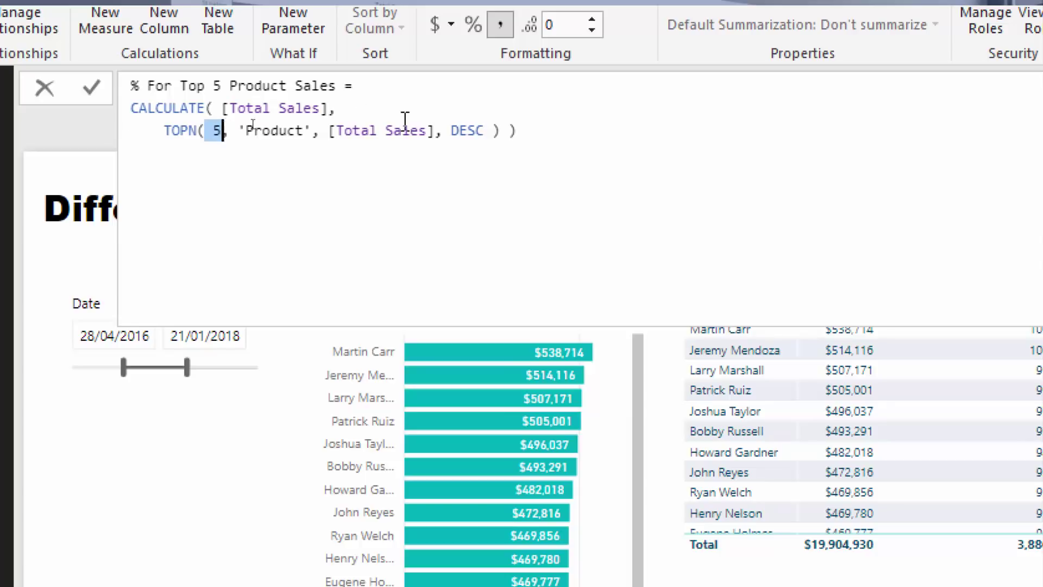
pyautogui.moveTo(452, 131); pyautogui.dragTo(490, 131)
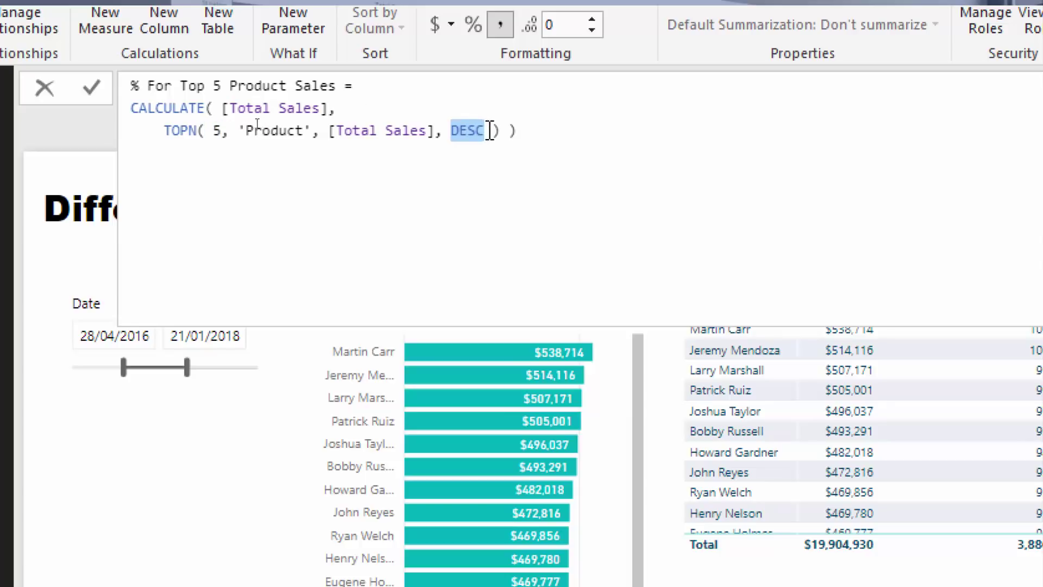
pyautogui.click(218, 133)
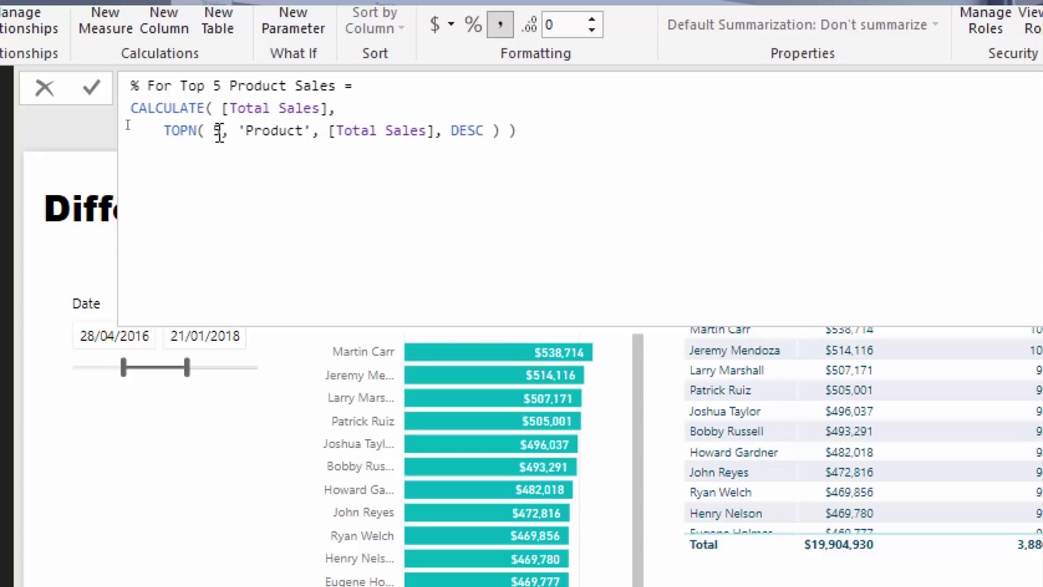
pyautogui.moveTo(239, 132); pyautogui.dragTo(322, 131)
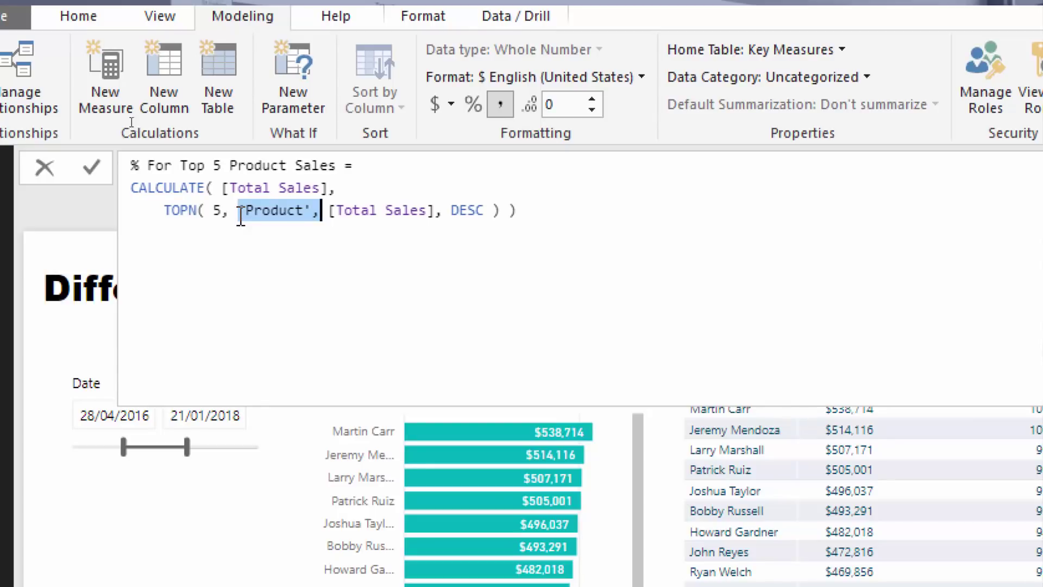
pyautogui.moveTo(163, 210); pyautogui.dragTo(501, 211)
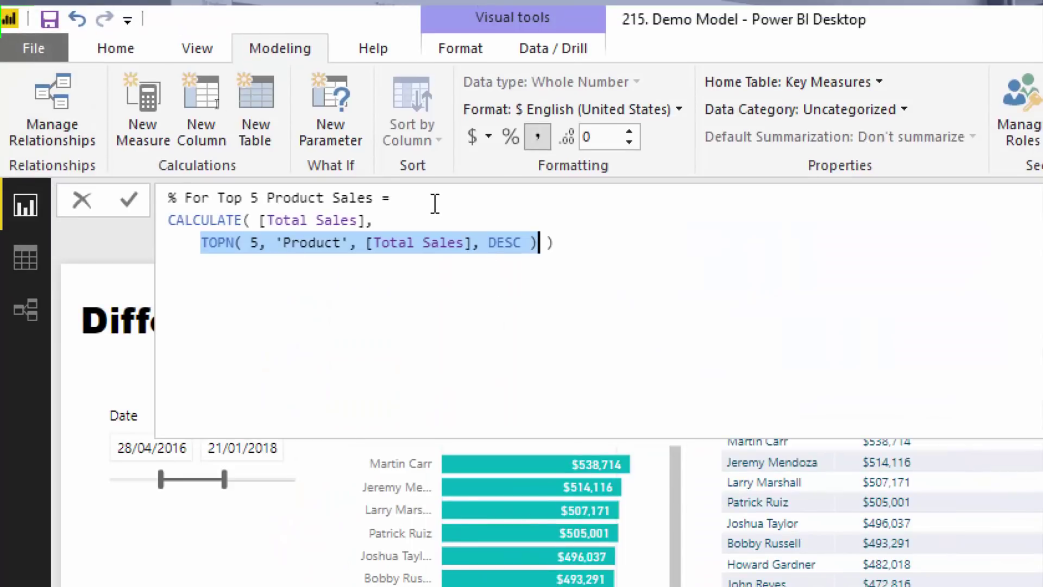
# - Store the measure's CALCULATE expression in a variable by adding VAR Top5ProductSales = on its own line above it
pyautogui.click(434, 202)
pyautogui.hotkey('shift', 'Return')
pyautogui.write('VAR ')
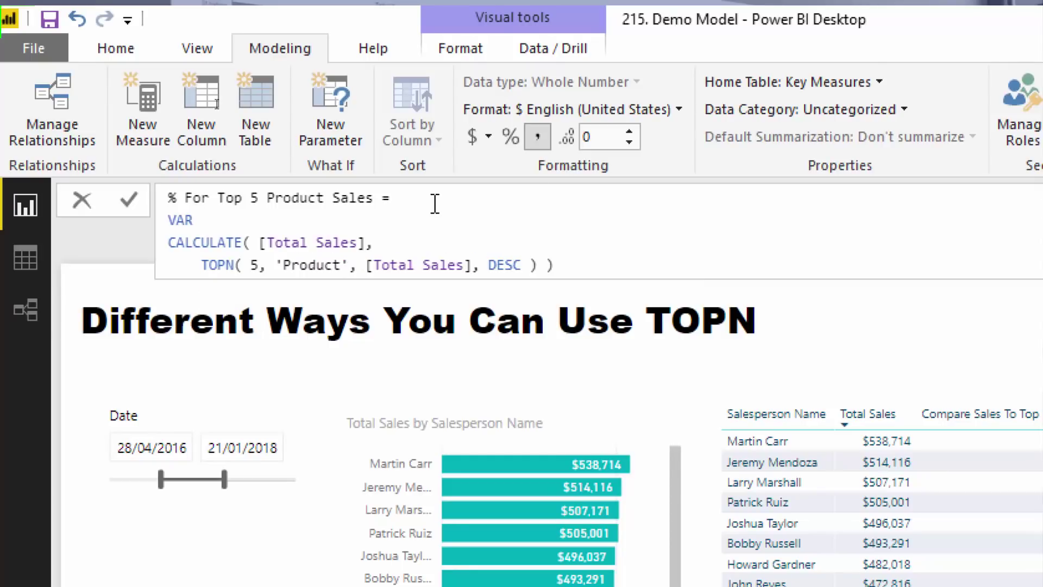
pyautogui.write('Top5ProductSales =')
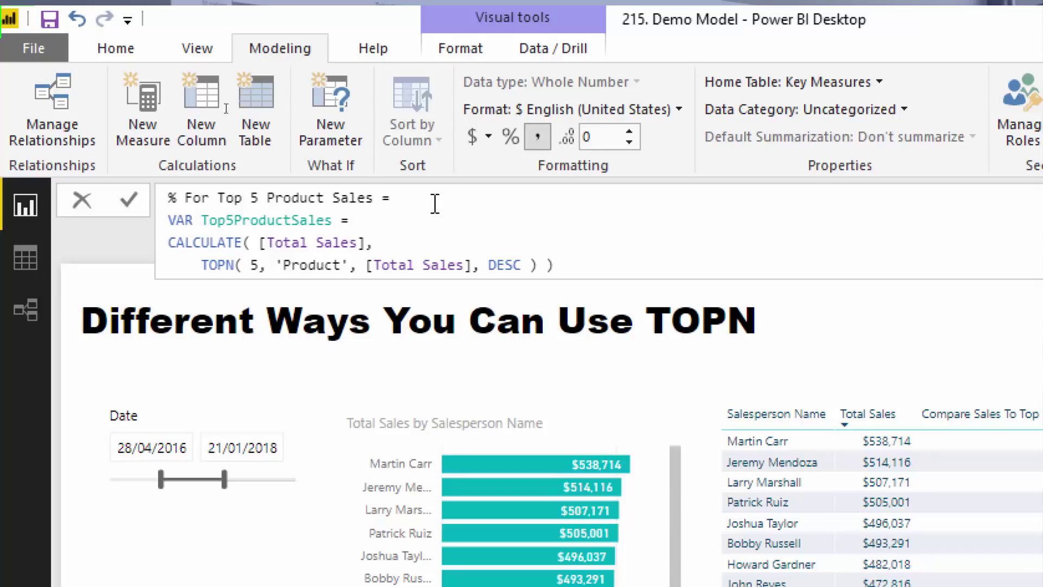
# - Add a RETURN line below the Top5ProductSales variable and start a DIVIDE function under it
pyautogui.click(599, 266)
pyautogui.press('Return')
pyautogui.press('Return')
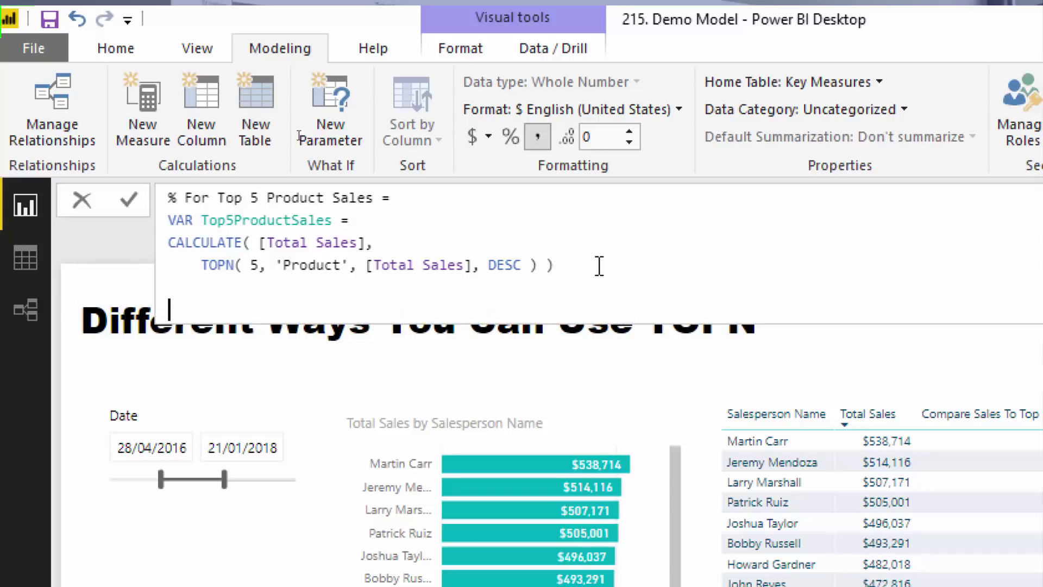
pyautogui.write('RETURN')
pyautogui.press('Return')
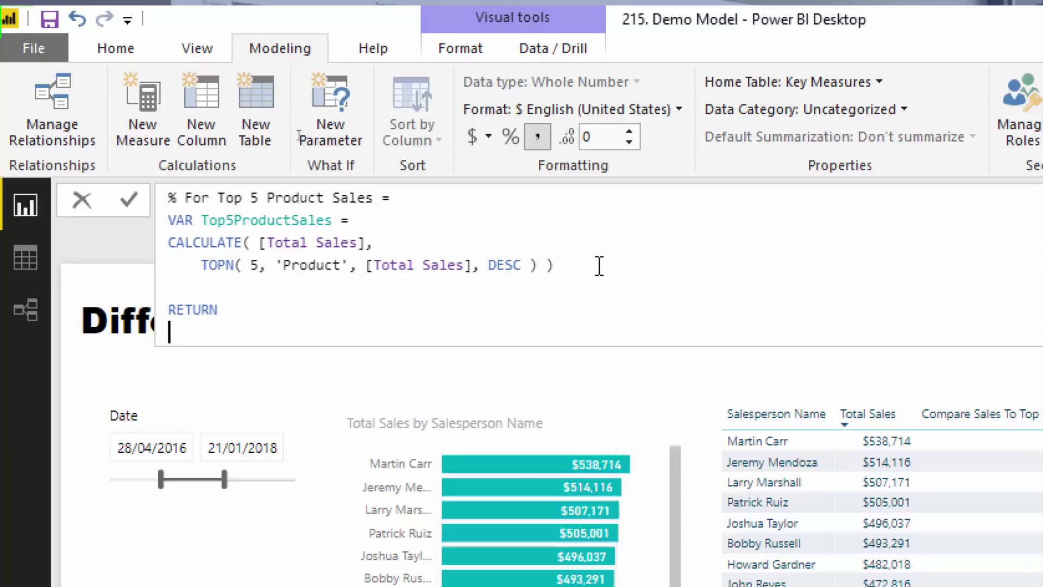
pyautogui.write('DI')
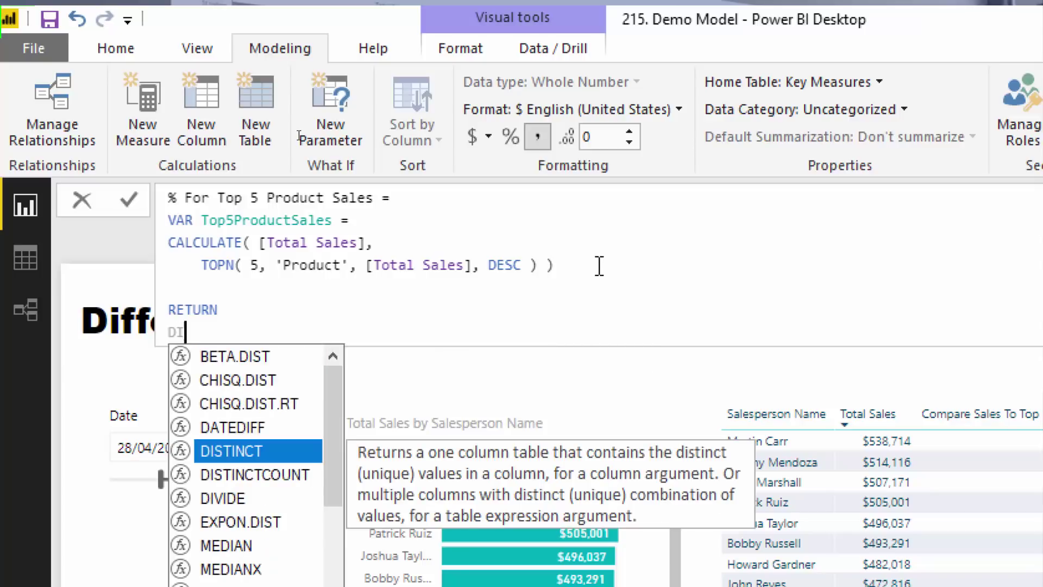
pyautogui.press('Down')
pyautogui.press('Down')
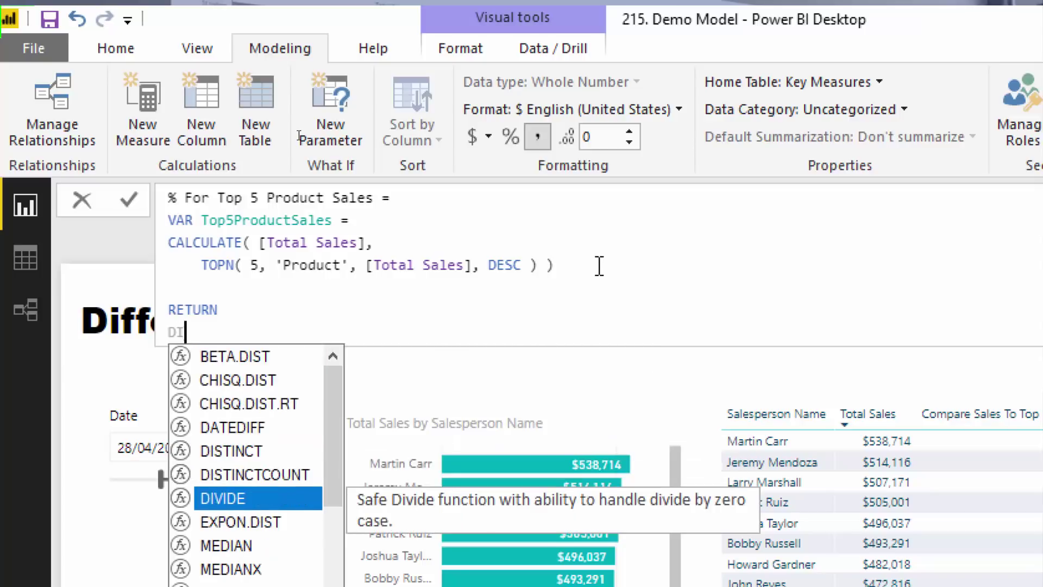
pyautogui.press('Tab')
# - Complete the DIVIDE function with Top5ProductSales as numerator, [Total Sales] as denominator and 0 as alternate result, and commit the measure
pyautogui.write('To')
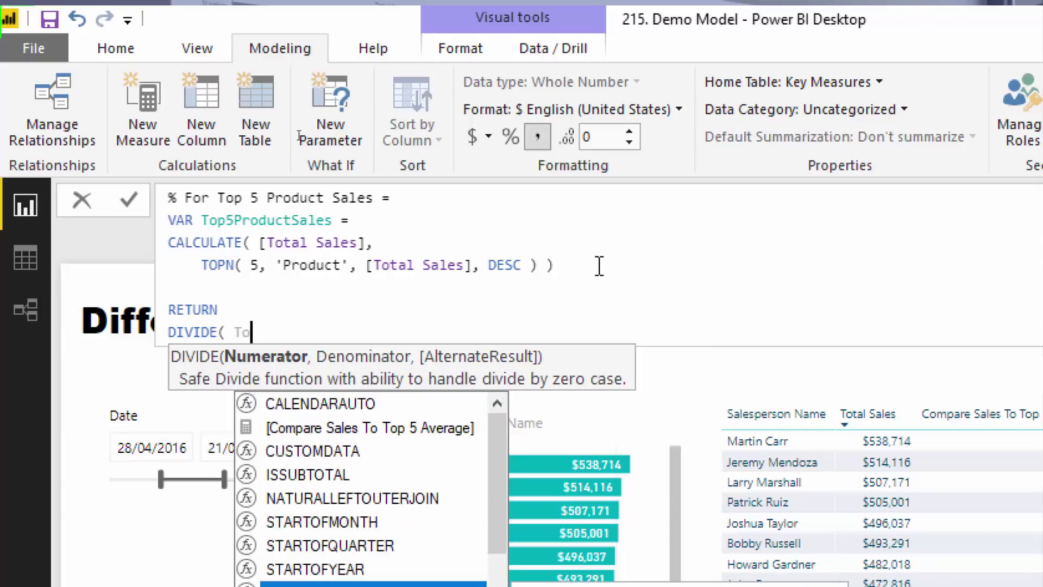
pyautogui.write('p')
pyautogui.press('Tab')
pyautogui.write(',')
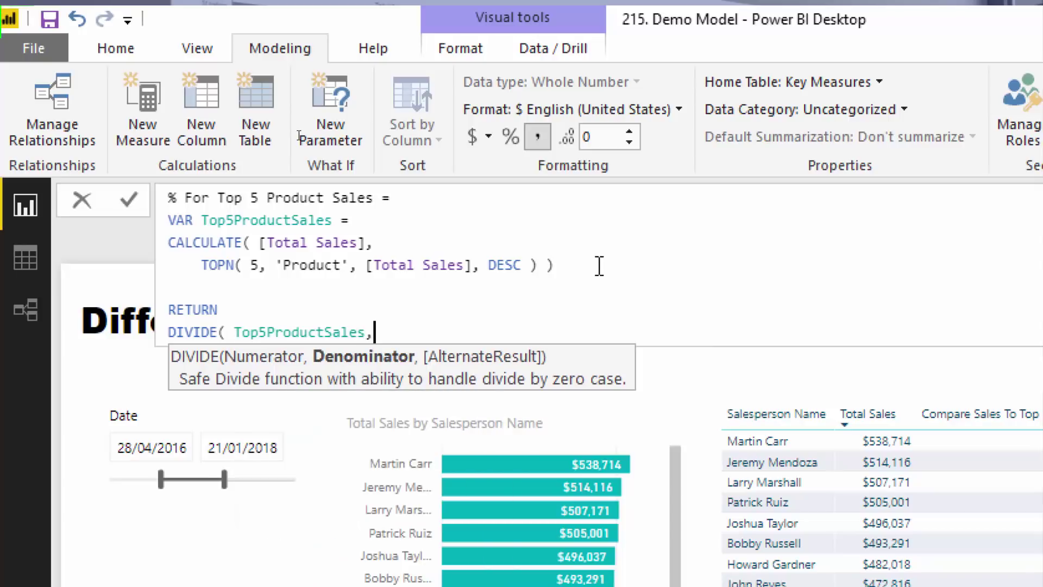
pyautogui.write(' [Total')
pyautogui.press('Down')
pyautogui.press('Tab')
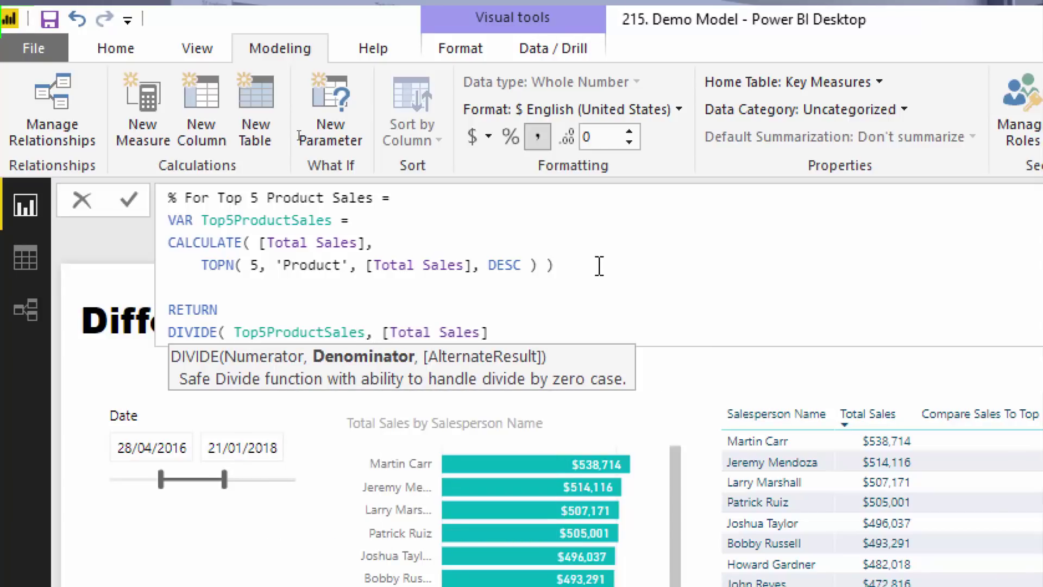
pyautogui.write(',0')
pyautogui.press('BackSpace')
pyautogui.press('BackSpace')
pyautogui.write('0 ')
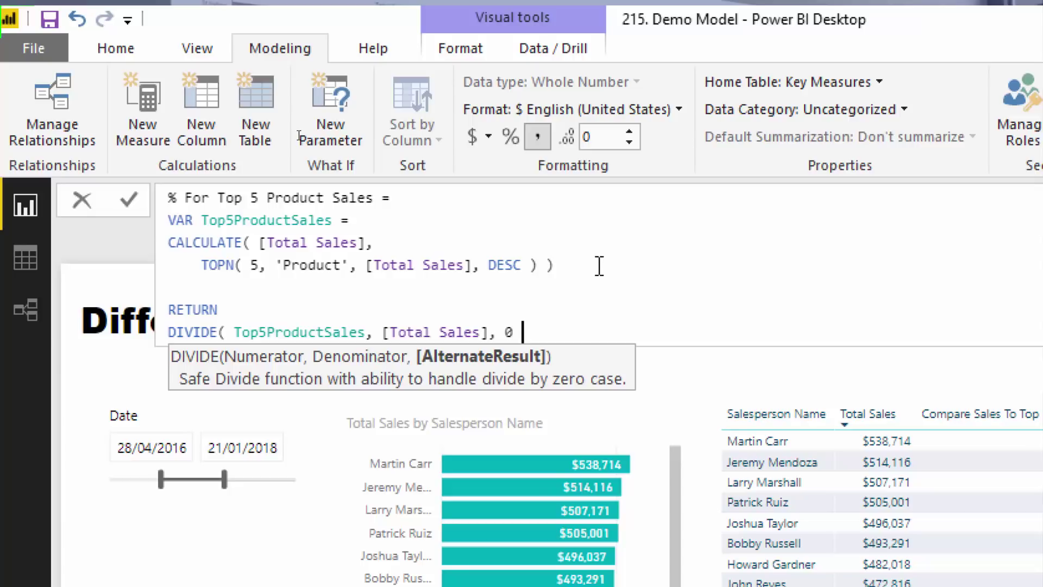
pyautogui.write(')')
pyautogui.press('Return')
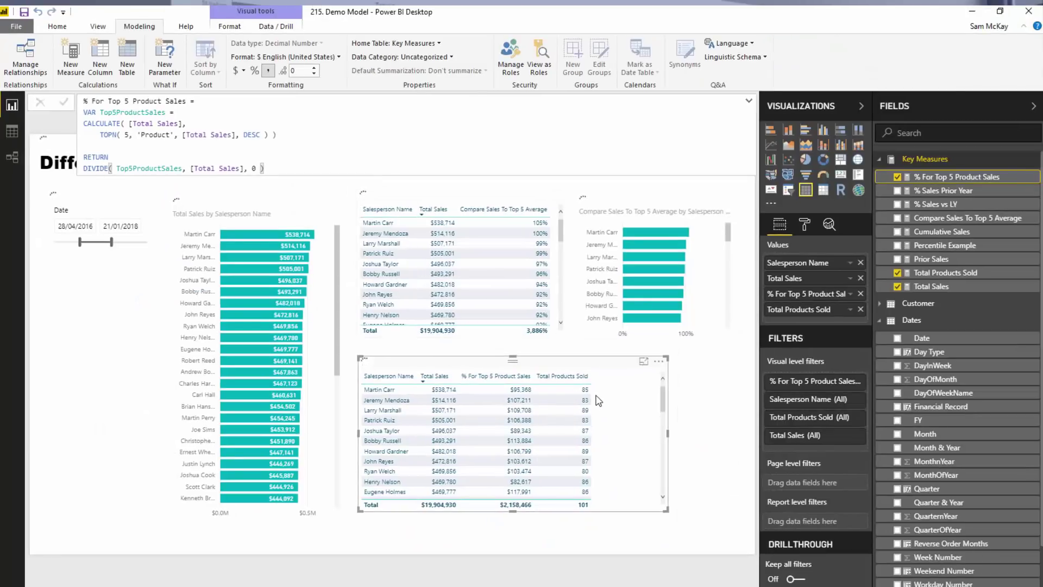
# - Format the % For Top 5 Product Sales measure as a percentage with 0 decimal places
pyautogui.click(933, 187)
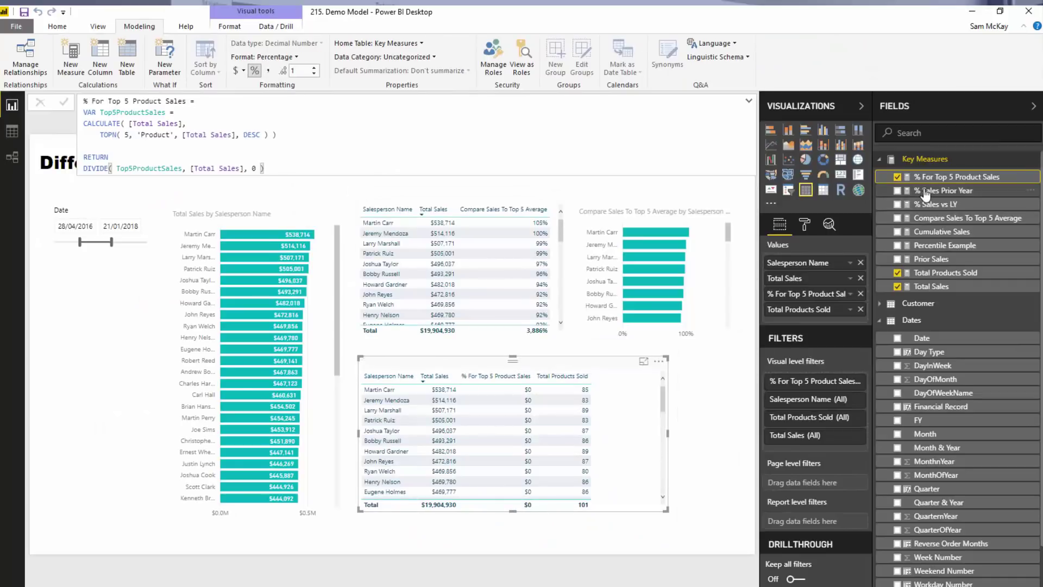
pyautogui.click(933, 177)
pyautogui.click(255, 71)
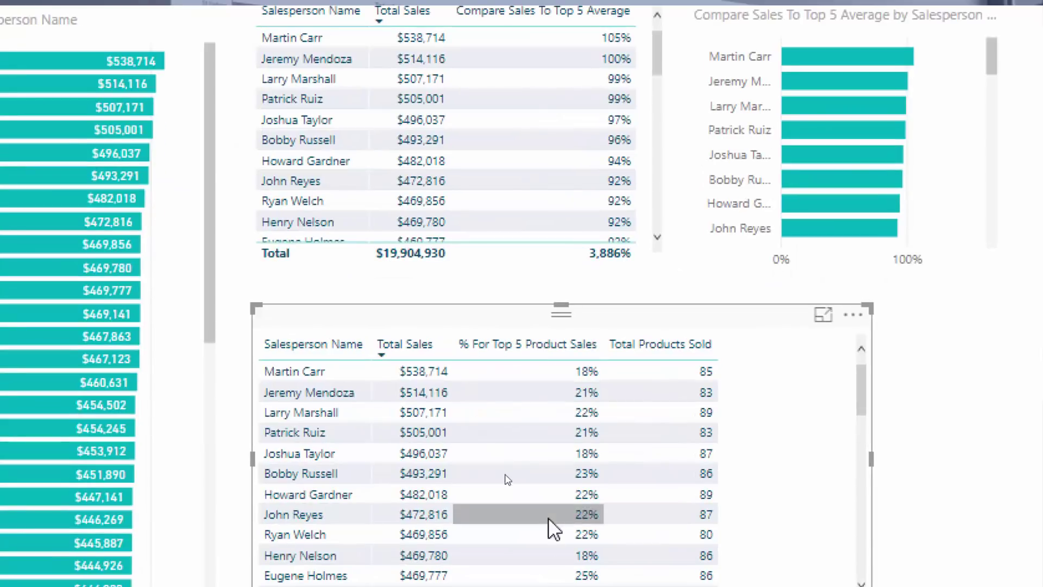
# - Sort the lower table by % For Top 5 Product Sales in descending order and narrow the table to its columns
pyautogui.click(545, 350)
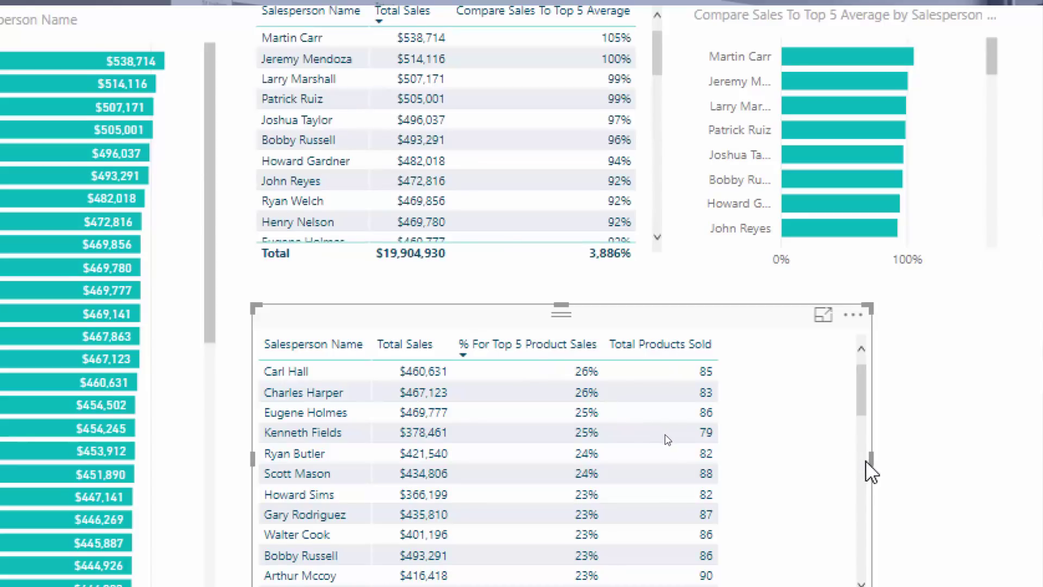
pyautogui.moveTo(869, 461); pyautogui.dragTo(761, 452)
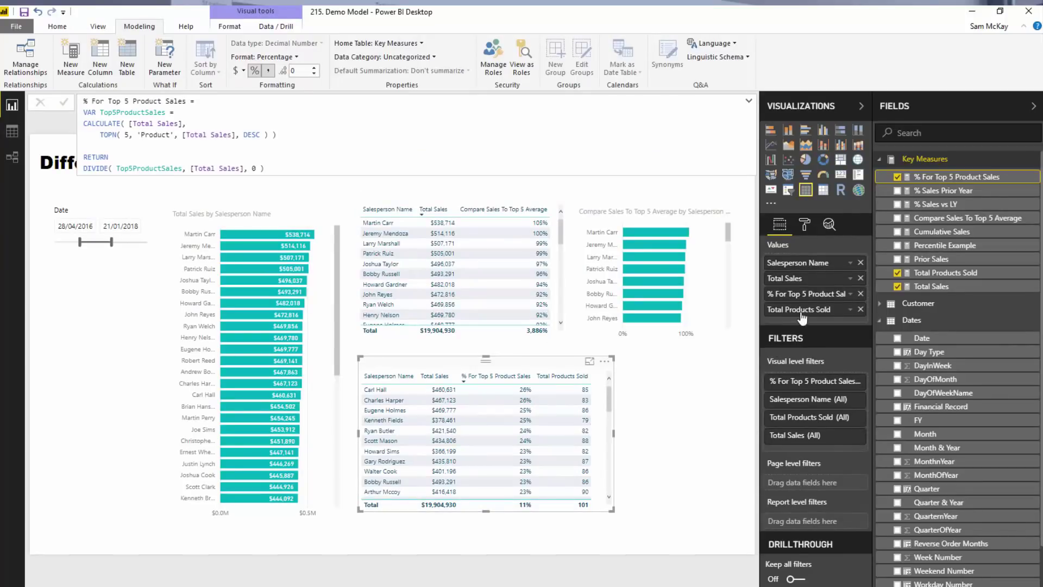
# - Change the Date slicer range to 18/07/2015 through 15/12/2017
pyautogui.moveTo(112, 243)
pyautogui.mouseDown()
pyautogui.moveTo(125, 243)
pyautogui.moveTo(65, 246)
pyautogui.moveTo(108, 245)
pyautogui.mouseUp()
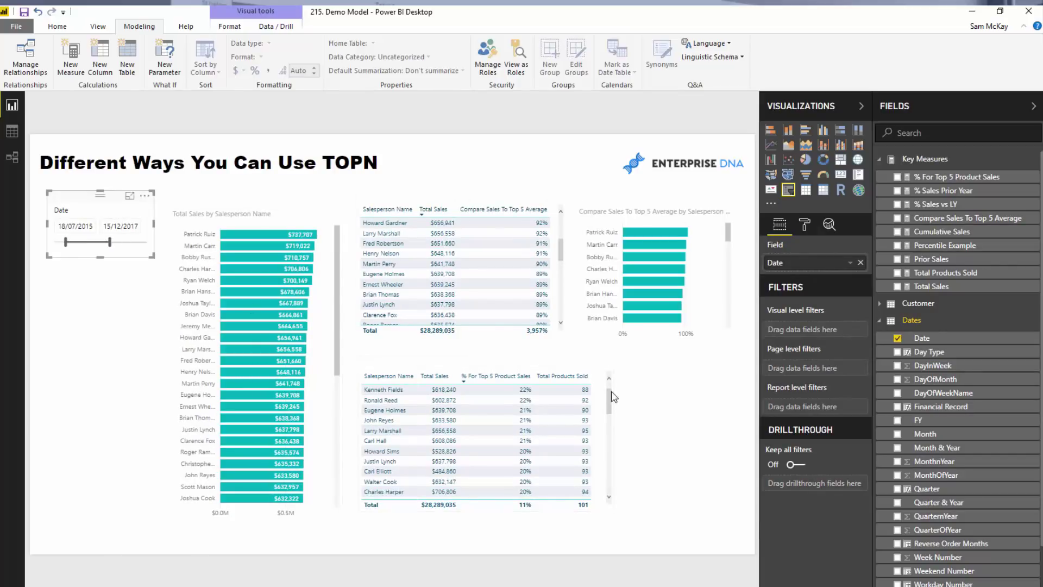
# - Duplicate the lower table, remove Total Sales and Total Products Sold from the copy and convert it to a stacked bar chart
pyautogui.click(607, 431)
pyautogui.hotkey('ctrl', 'c')
pyautogui.hotkey('ctrl', 'v')
pyautogui.moveTo(606, 432); pyautogui.dragTo(703, 429)
pyautogui.click(851, 278)
pyautogui.click(860, 278)
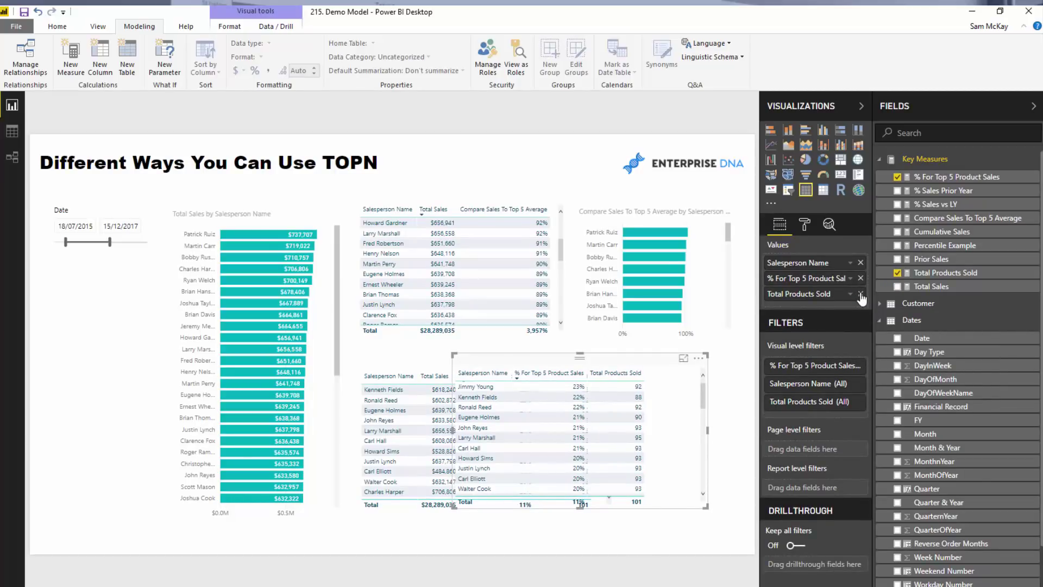
pyautogui.click(860, 293)
pyautogui.click(772, 131)
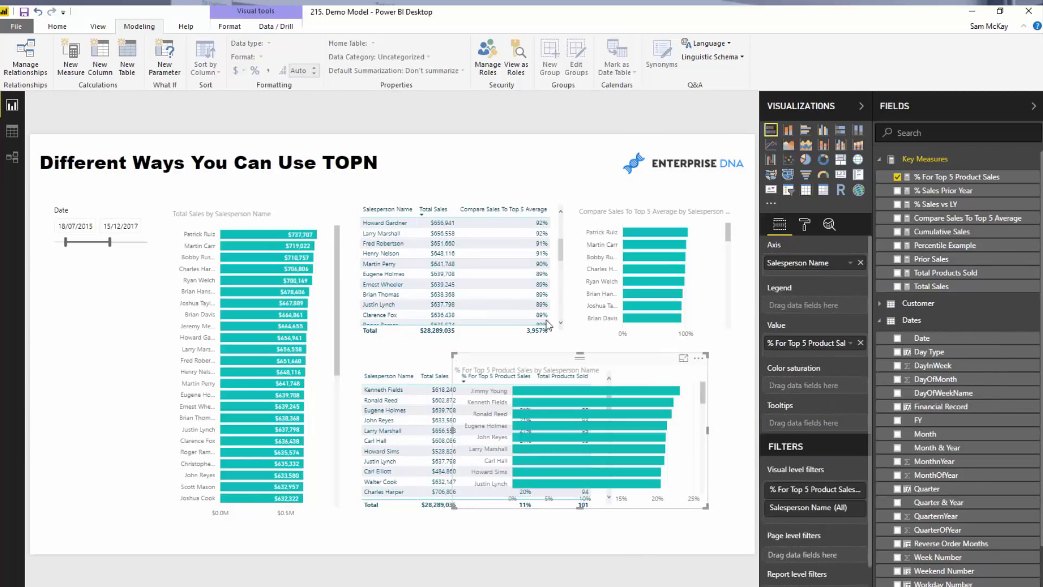
# - Enlarge the % For Top 5 Product Sales bar chart to review it, and shrink it to fit beside the lower table
pyautogui.moveTo(461, 353); pyautogui.dragTo(383, 207)
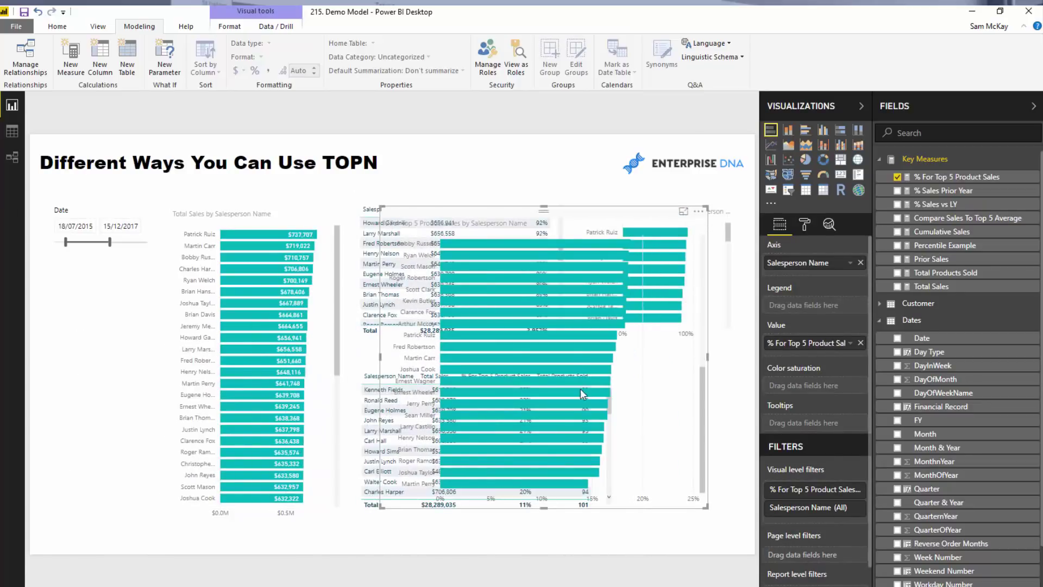
pyautogui.scroll(5, 580, 380)
pyautogui.moveTo(379, 211); pyautogui.dragTo(627, 374)
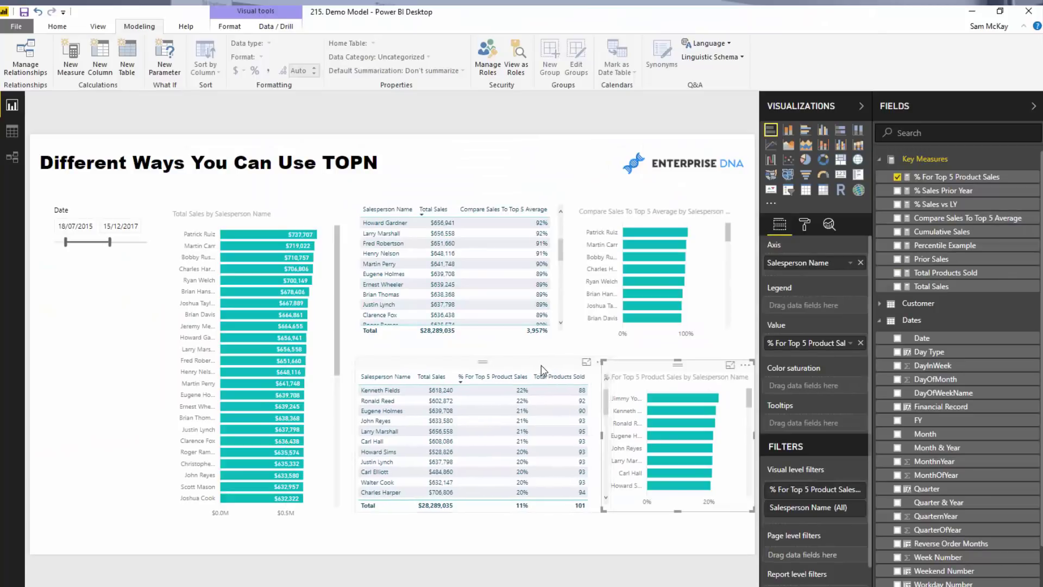
# - Shift the lower table and the Total Sales by Salesperson Name chart slightly to tidy the spacing between visuals
pyautogui.click(542, 369)
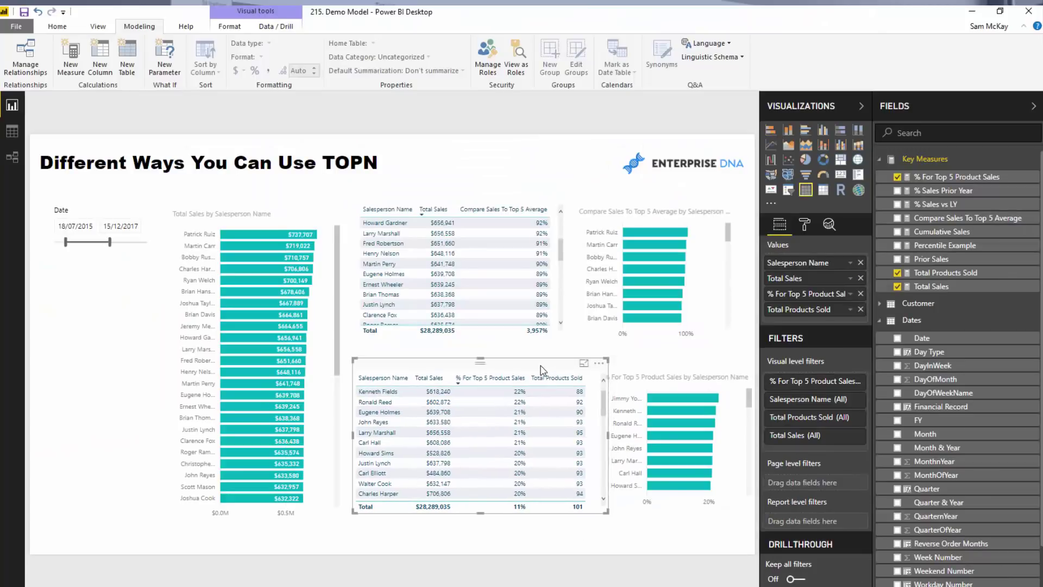
pyautogui.click(291, 207)
pyautogui.click(460, 370)
pyautogui.moveTo(460, 367); pyautogui.dragTo(457, 368)
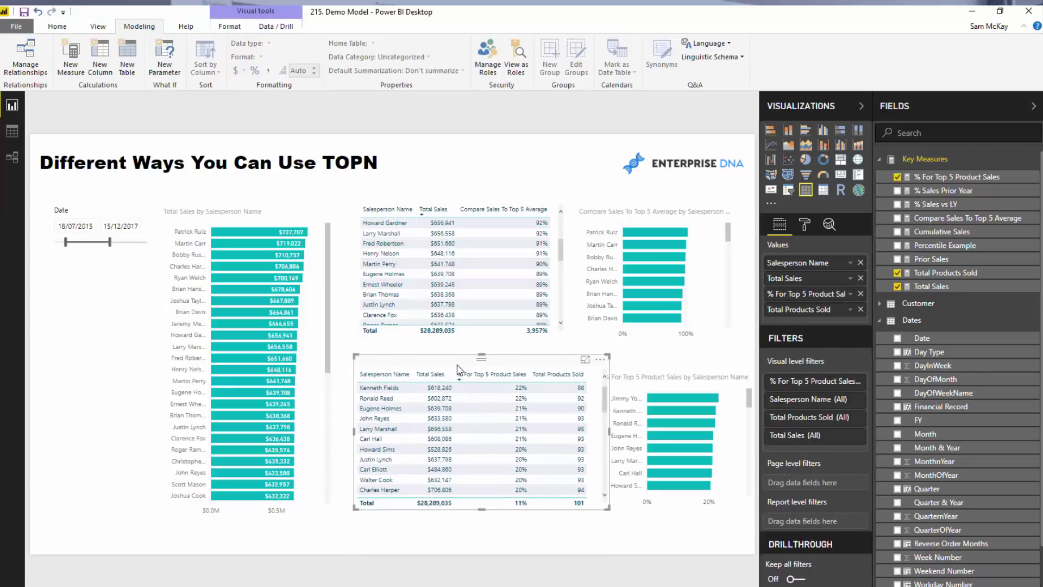